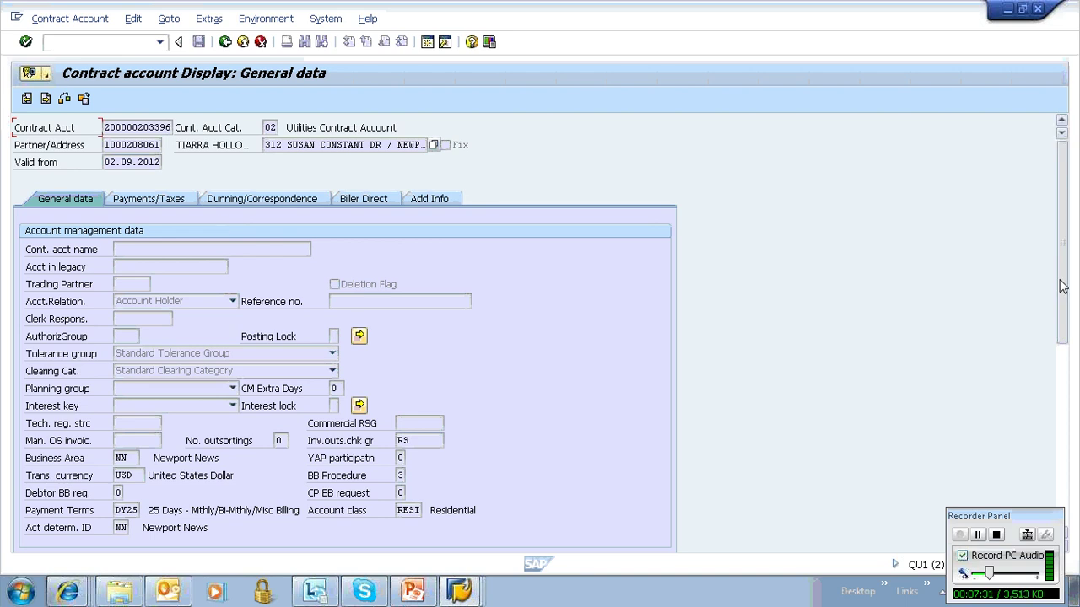
# - Examine the contract account's general data, including the account determination ID
pyautogui.scroll(-2, 969, 300)
pyautogui.scroll(-1, 968, 299)
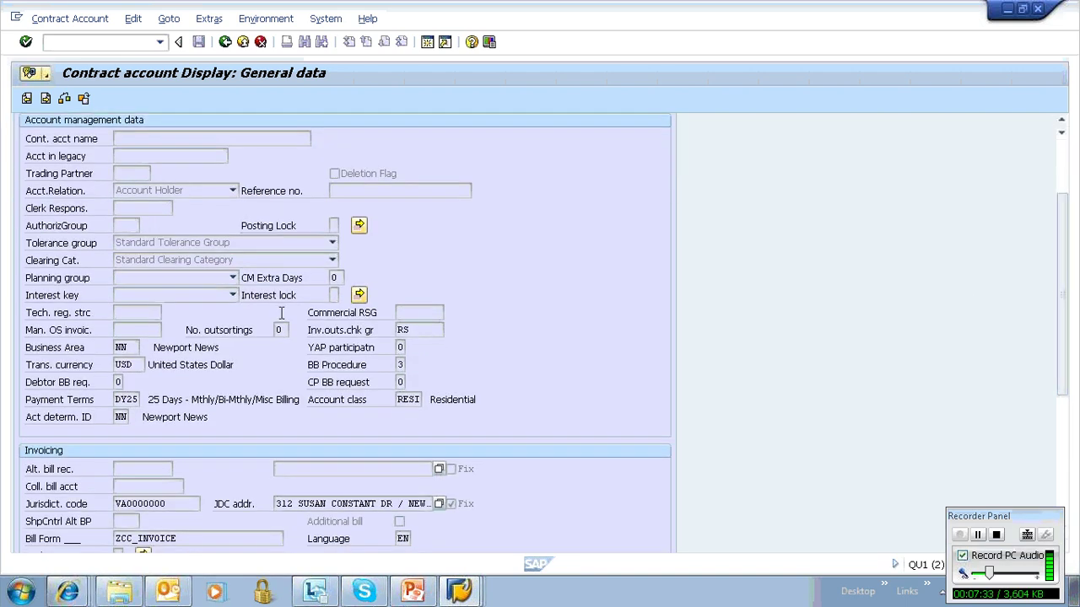
pyautogui.click(120, 416)
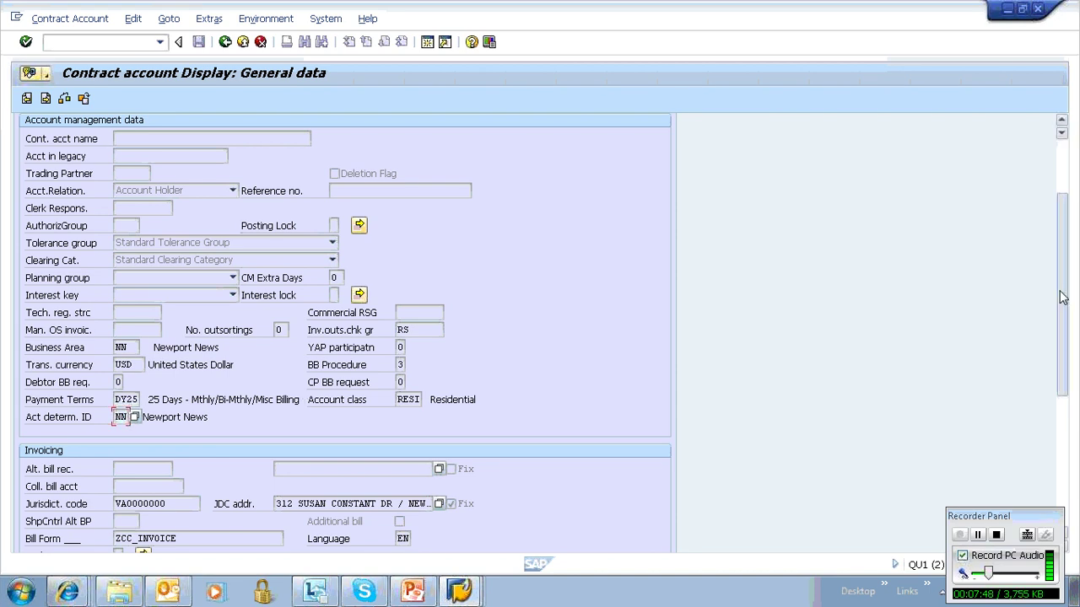
pyautogui.scroll(2, 248, 217)
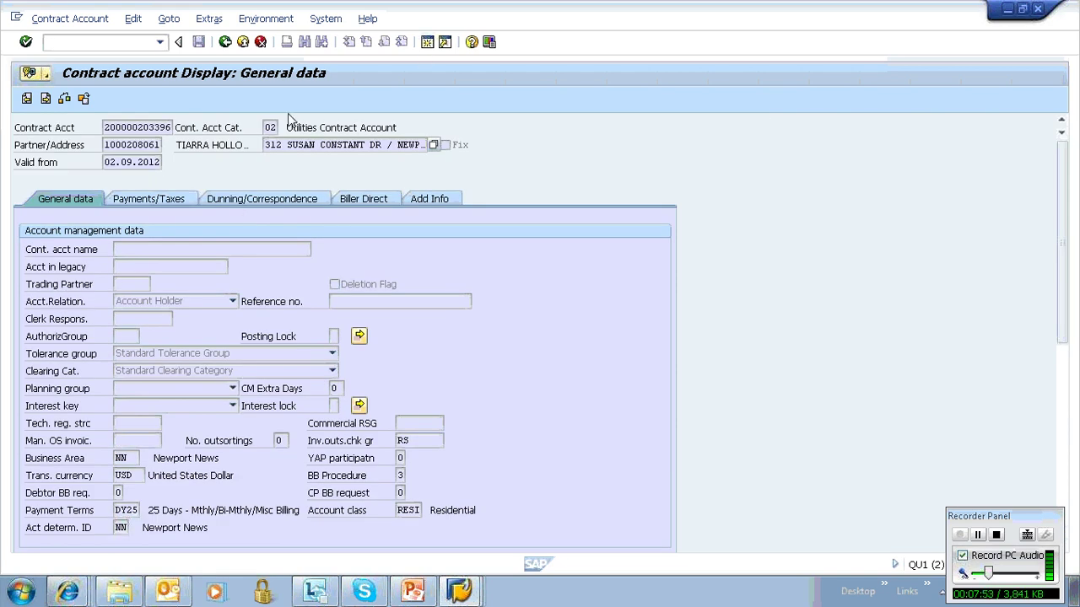
# - Start transaction FPE1, choose document type CH (Miscellaneous Charge), and create the proposed reconciliation key to reach item entry
pyautogui.press('F3')
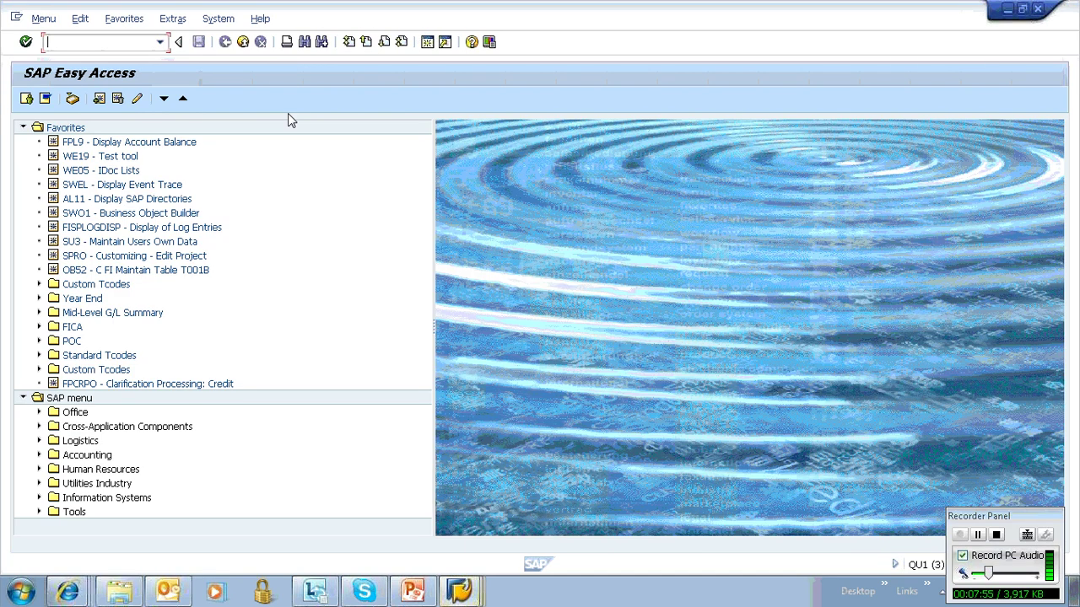
pyautogui.write('fpe1')
pyautogui.press('Return')
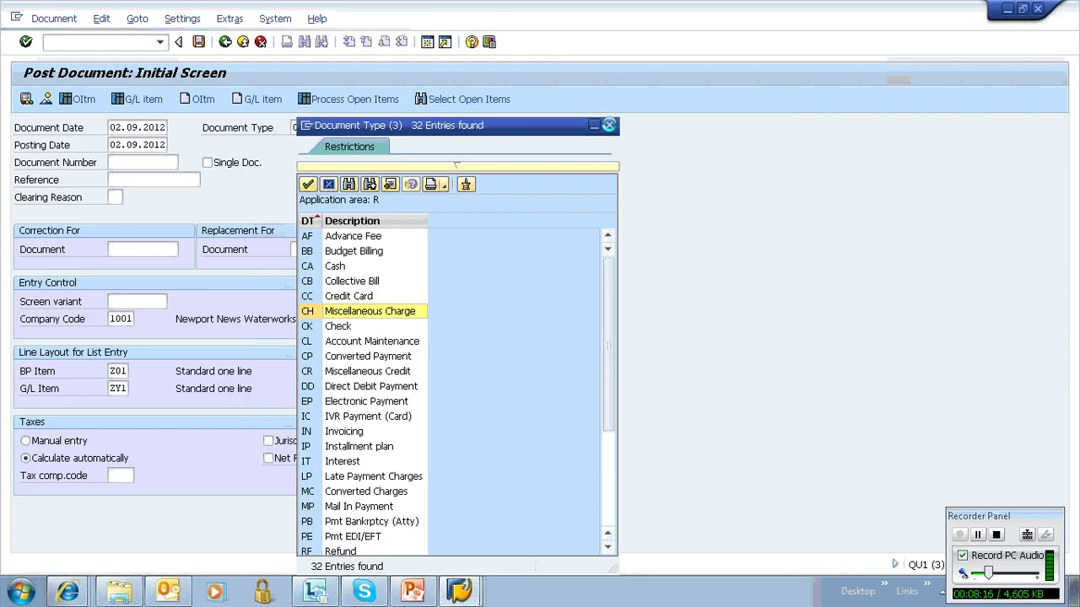
pyautogui.doubleClick(369, 311)
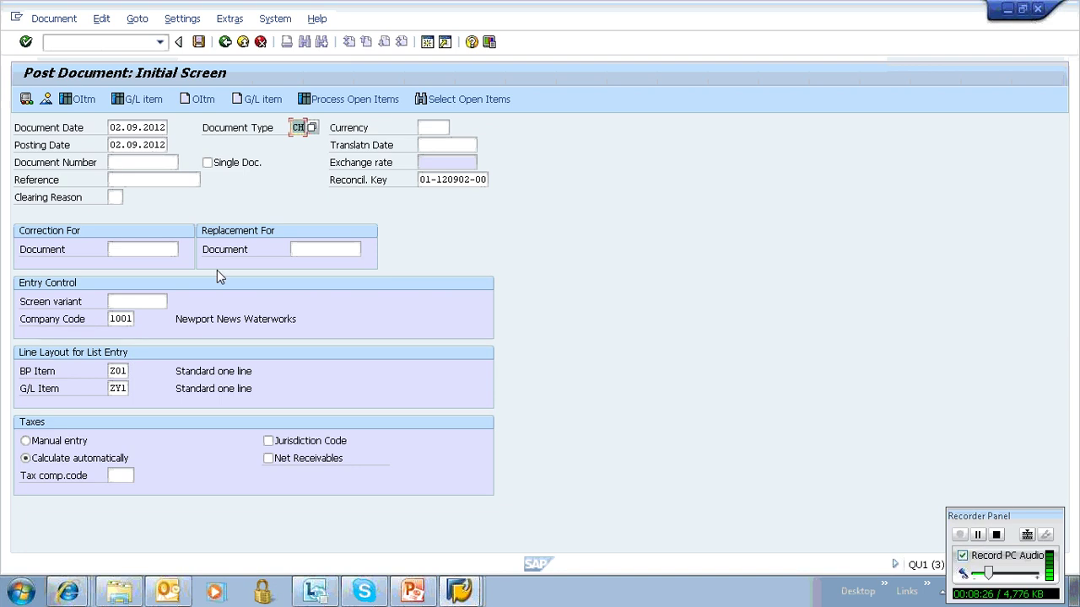
pyautogui.press('Return')
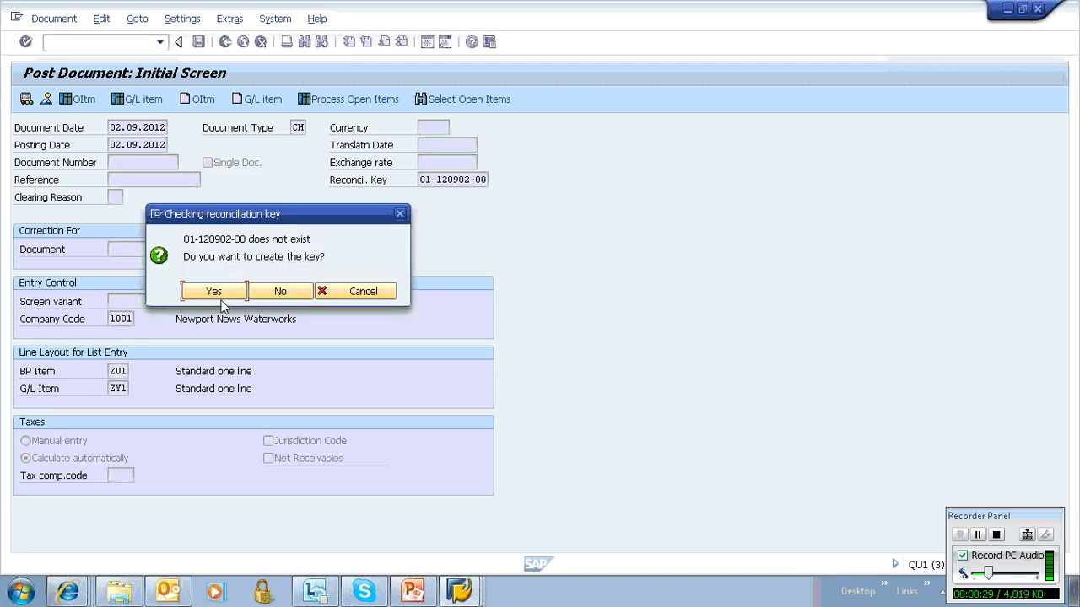
pyautogui.click(221, 297)
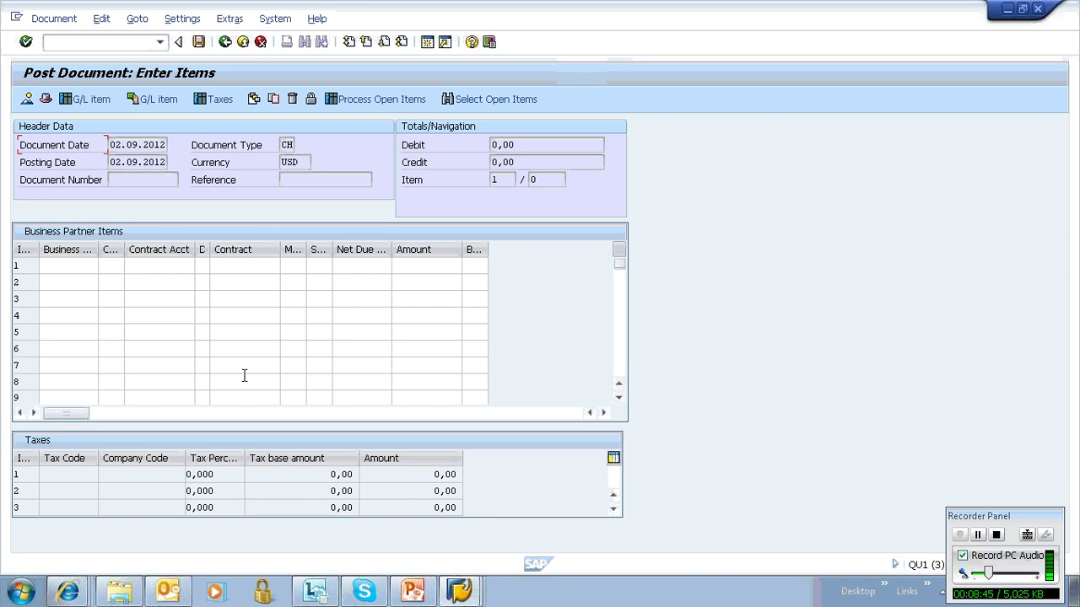
# - Copy the contract account number from the contract account display into the first business partner item
pyautogui.click(162, 266)
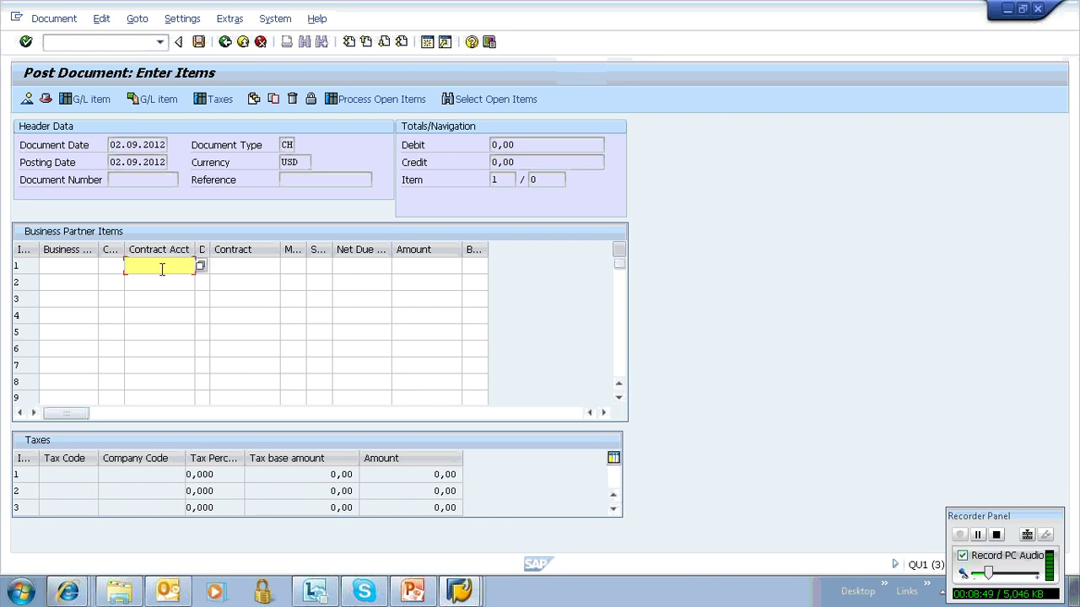
pyautogui.hotkey('alt', 'Tab')
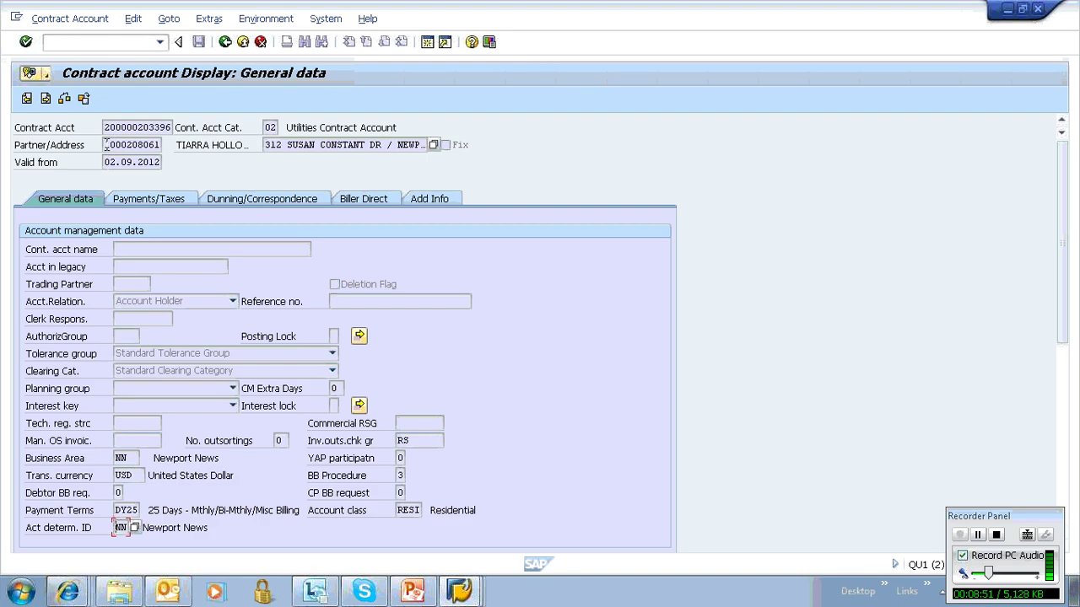
pyautogui.click(145, 127)
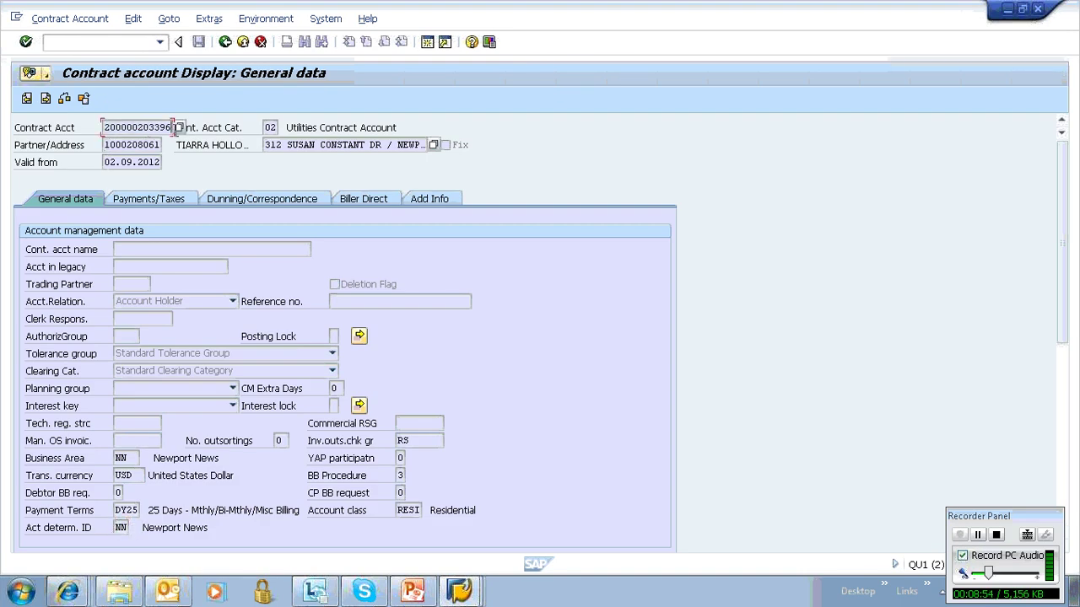
pyautogui.hotkey('alt', 'Tab')
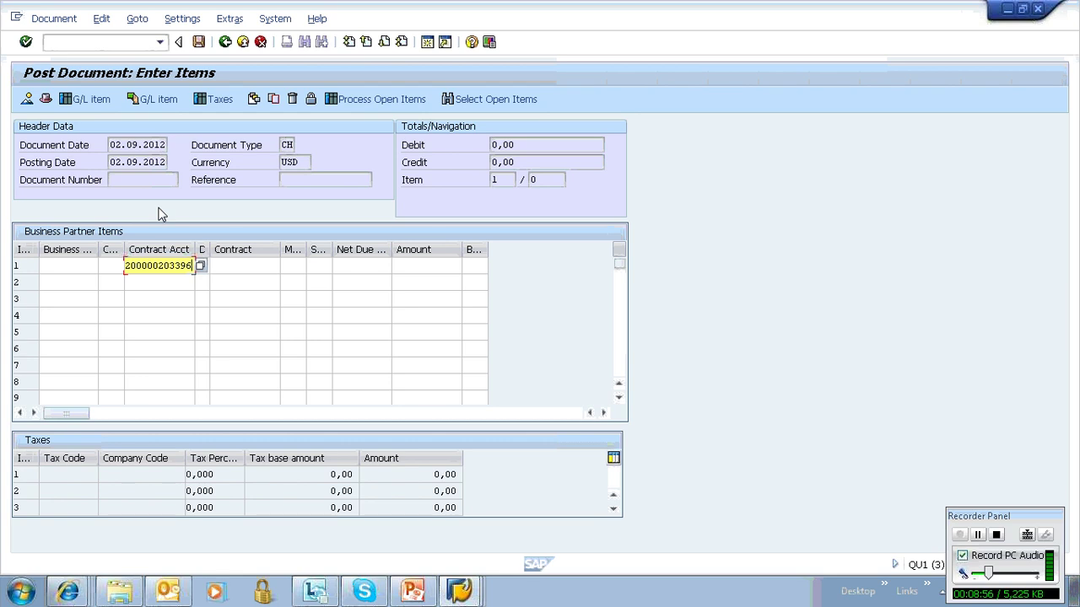
pyautogui.press('Return')
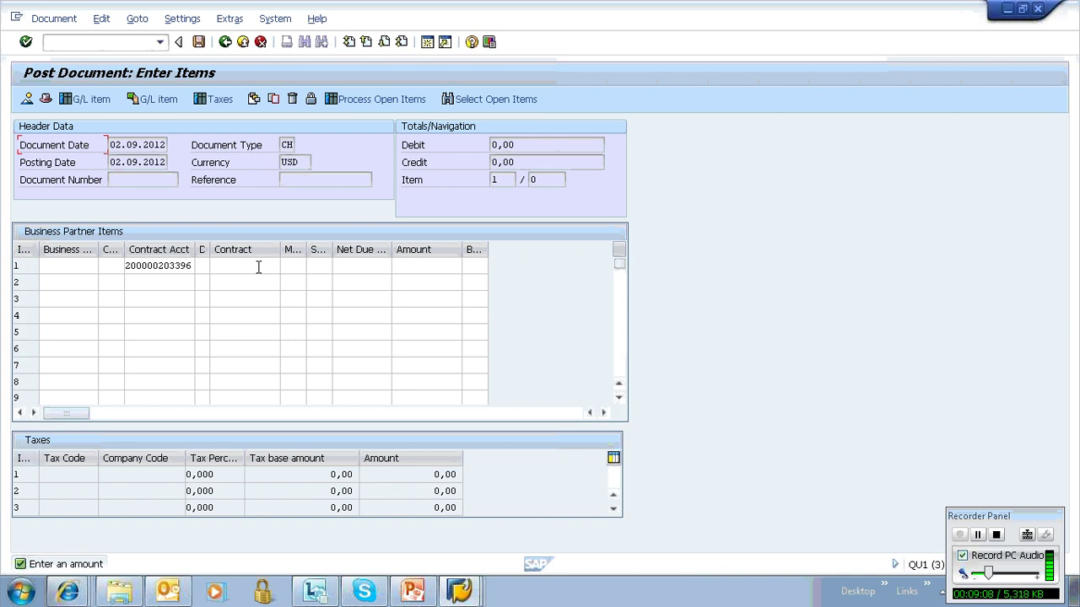
# - Look up and fill in the account's contract for the first item and set its company code to 1001
pyautogui.click(258, 267)
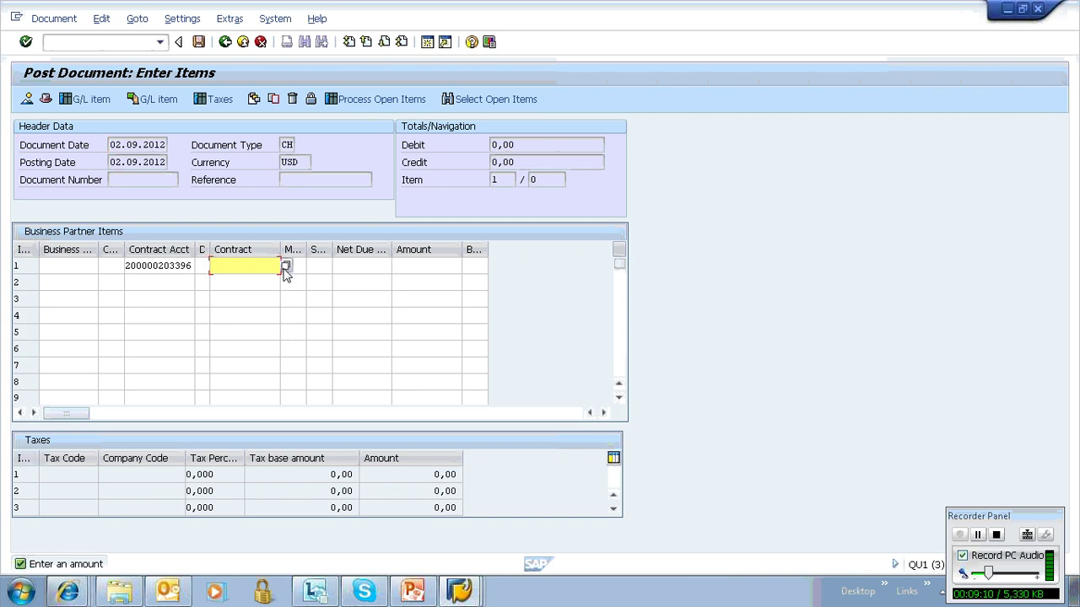
pyautogui.click(286, 267)
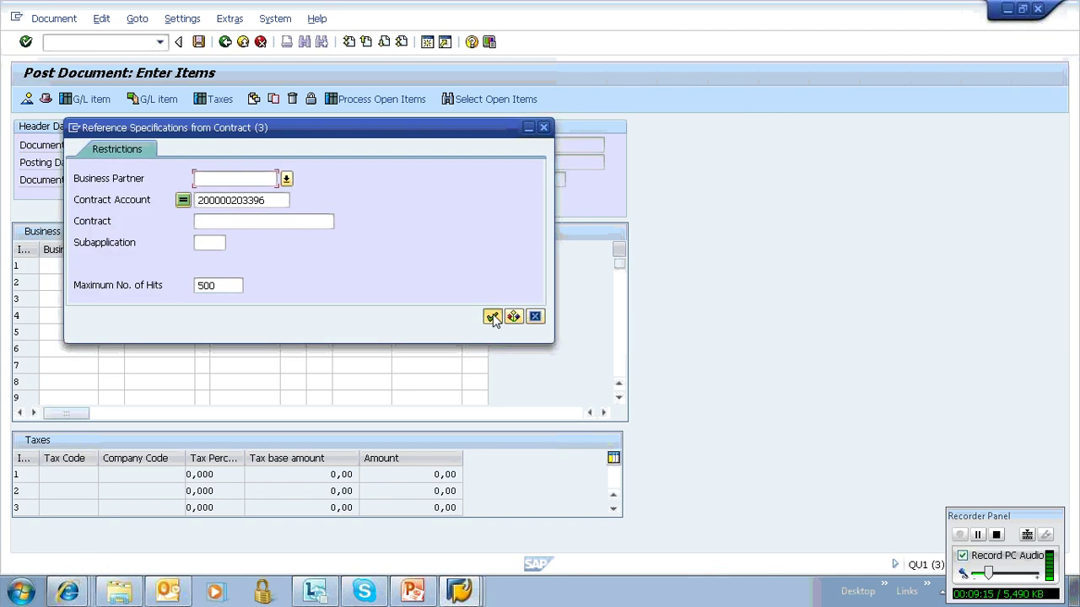
pyautogui.click(493, 316)
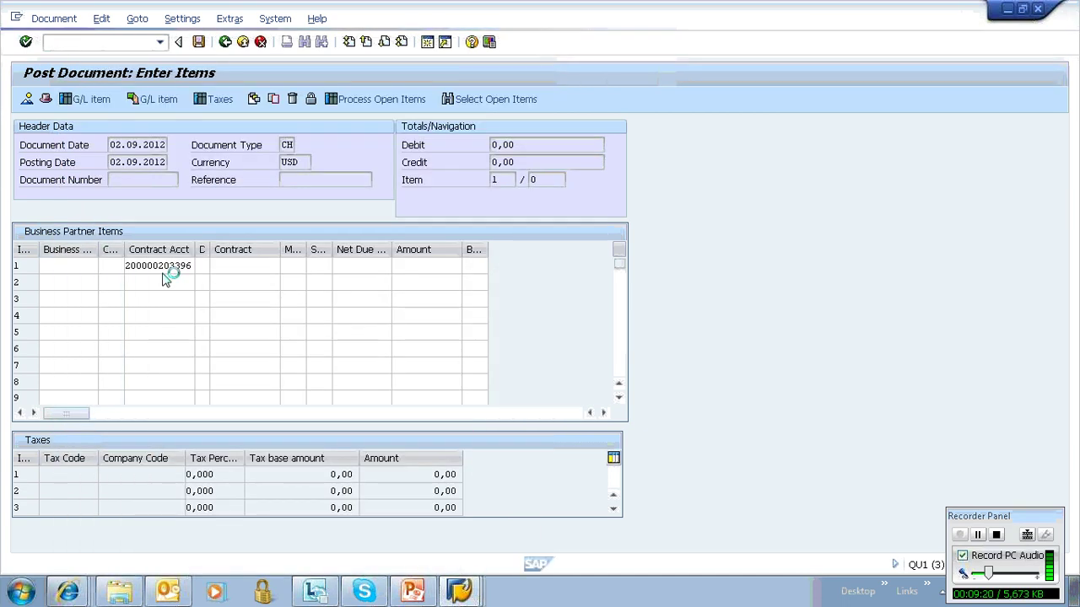
pyautogui.click(115, 266)
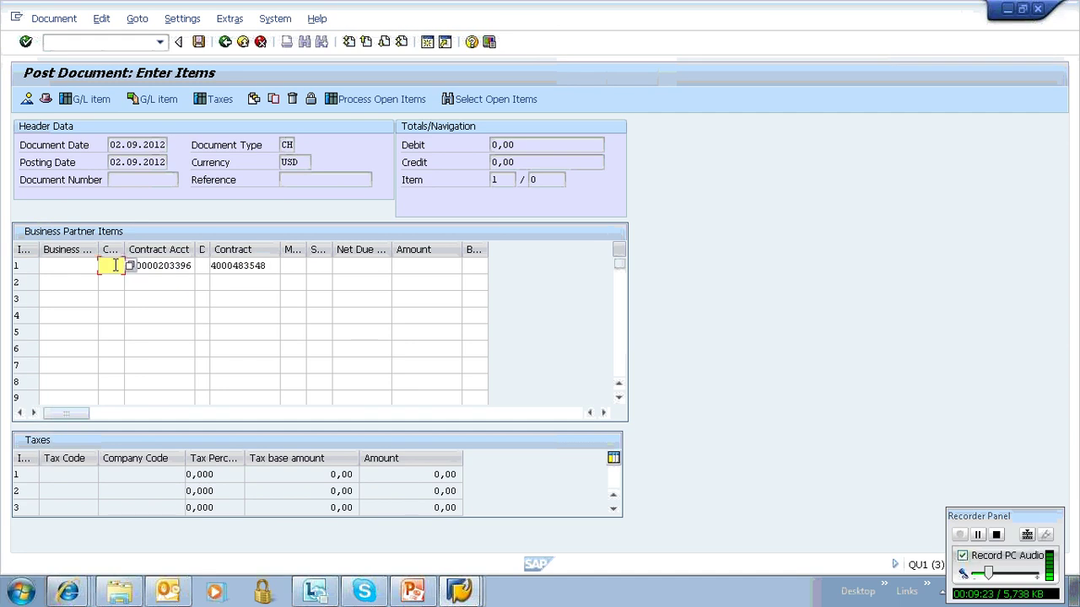
pyautogui.press('Down')
pyautogui.click(114, 265)
pyautogui.write('1001')
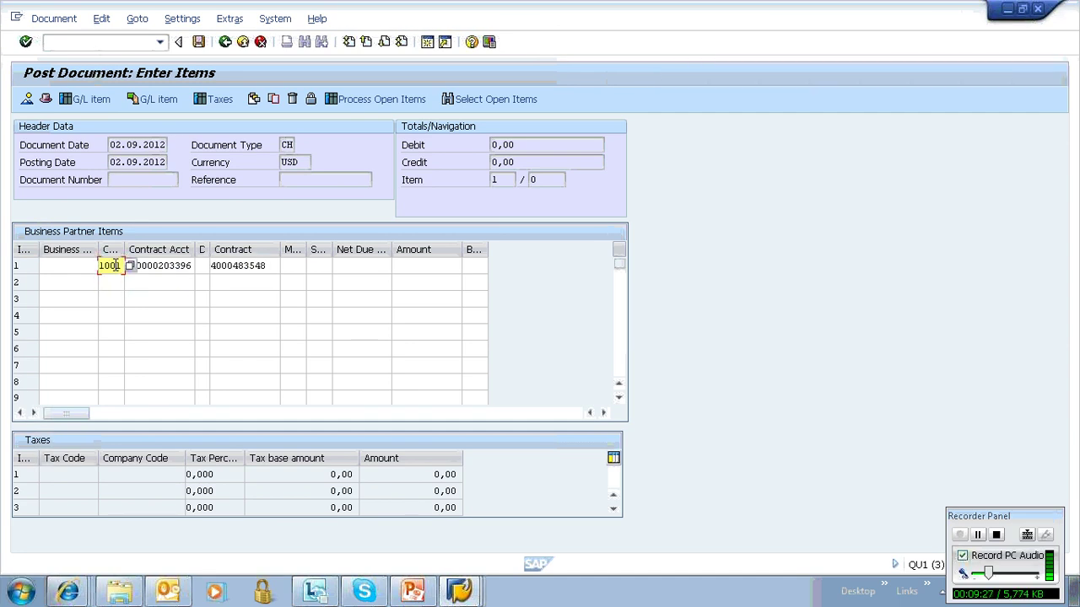
# - Assign main transaction 6000 (Miscellaneous Charges) to the first item from the list of possible entries
pyautogui.click(295, 266)
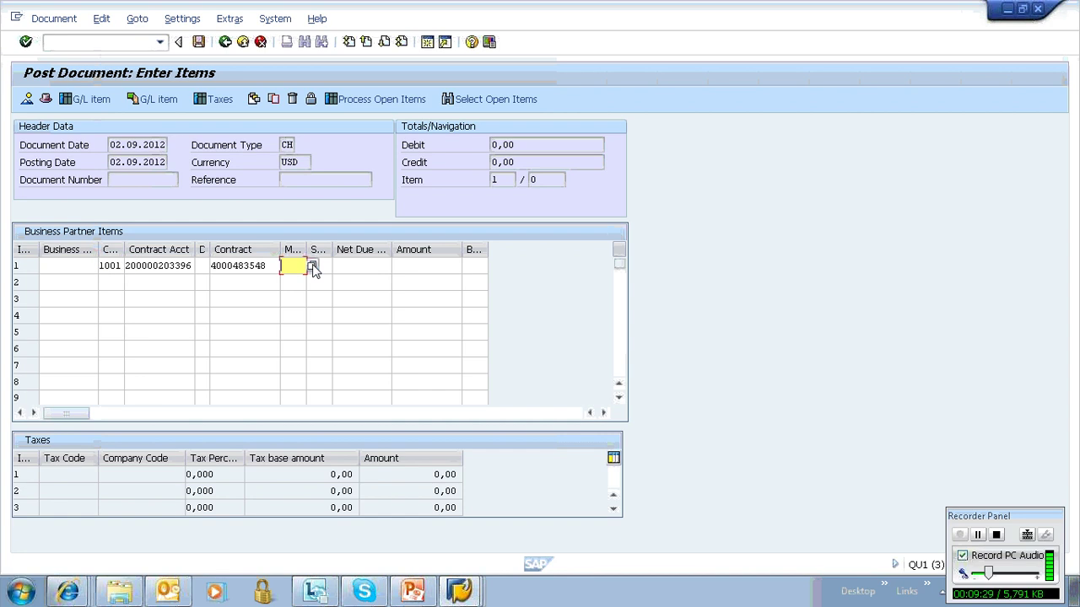
pyautogui.click(312, 266)
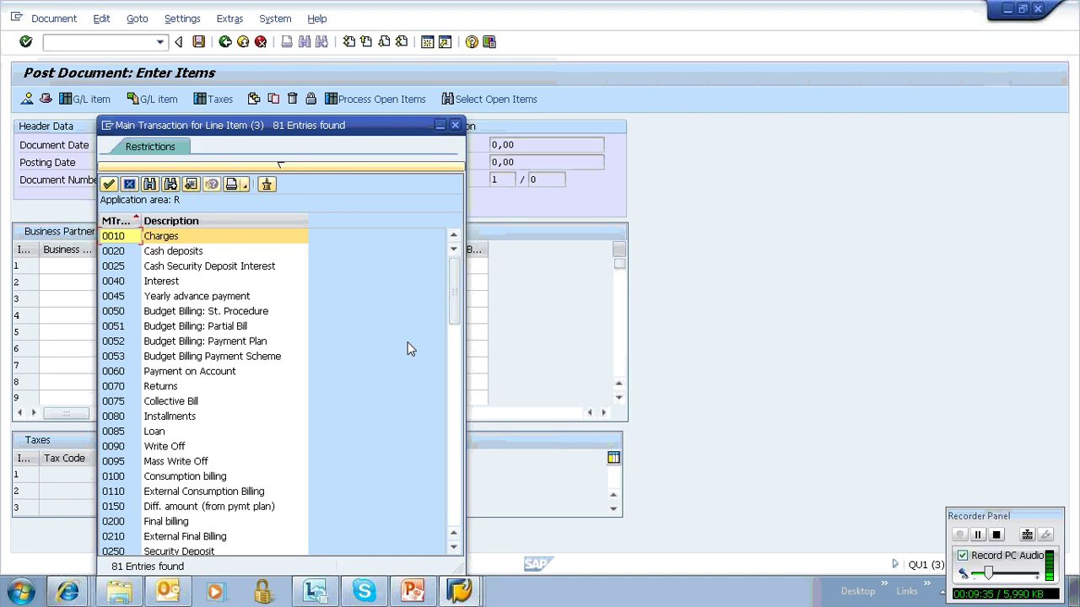
pyautogui.click(453, 390)
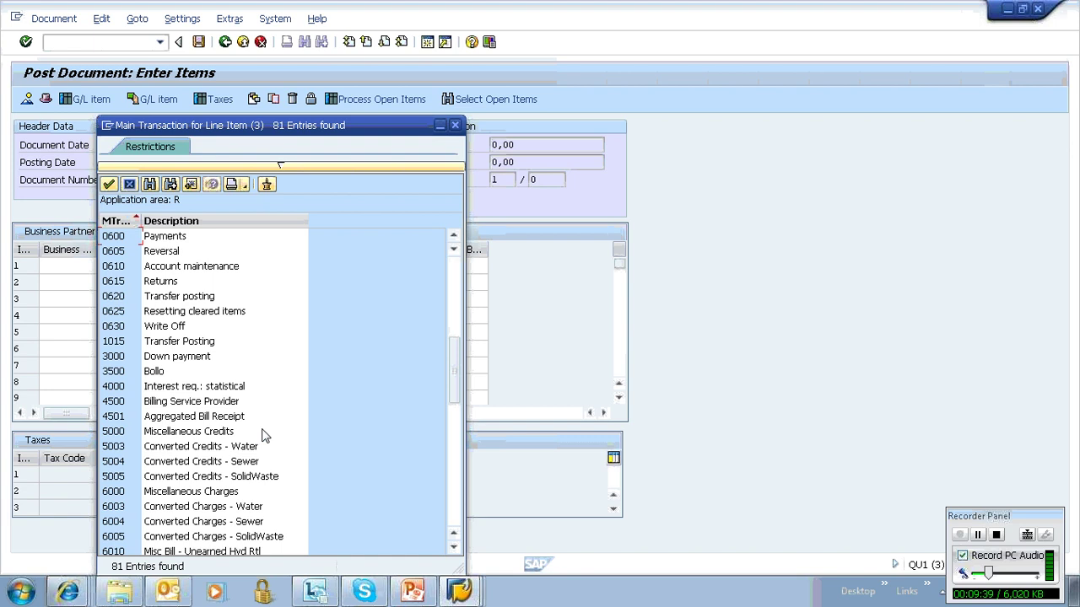
pyautogui.moveTo(454, 393); pyautogui.dragTo(454, 441)
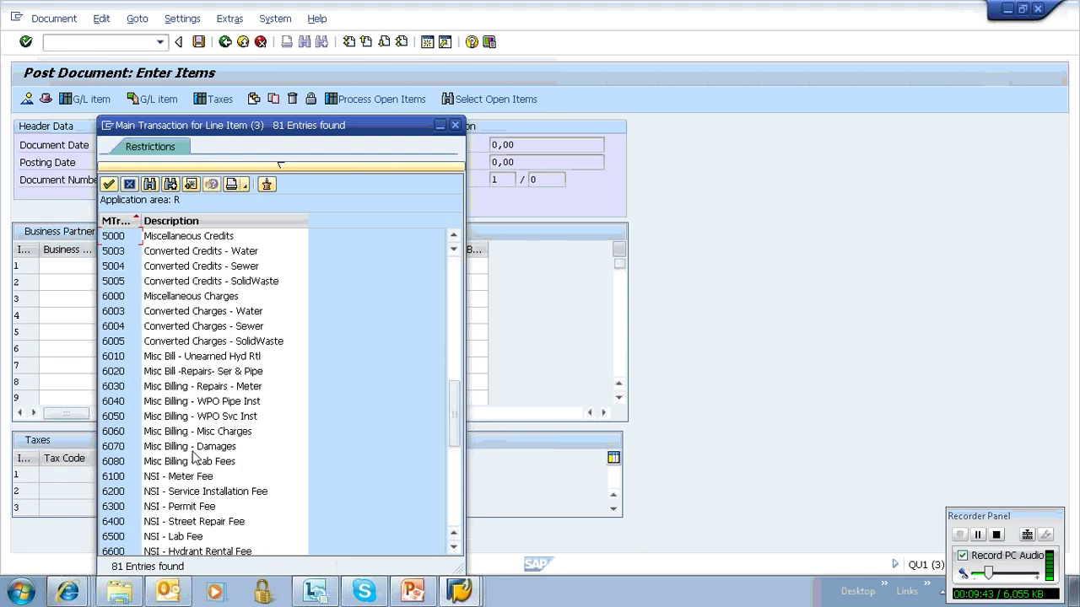
pyautogui.click(148, 297)
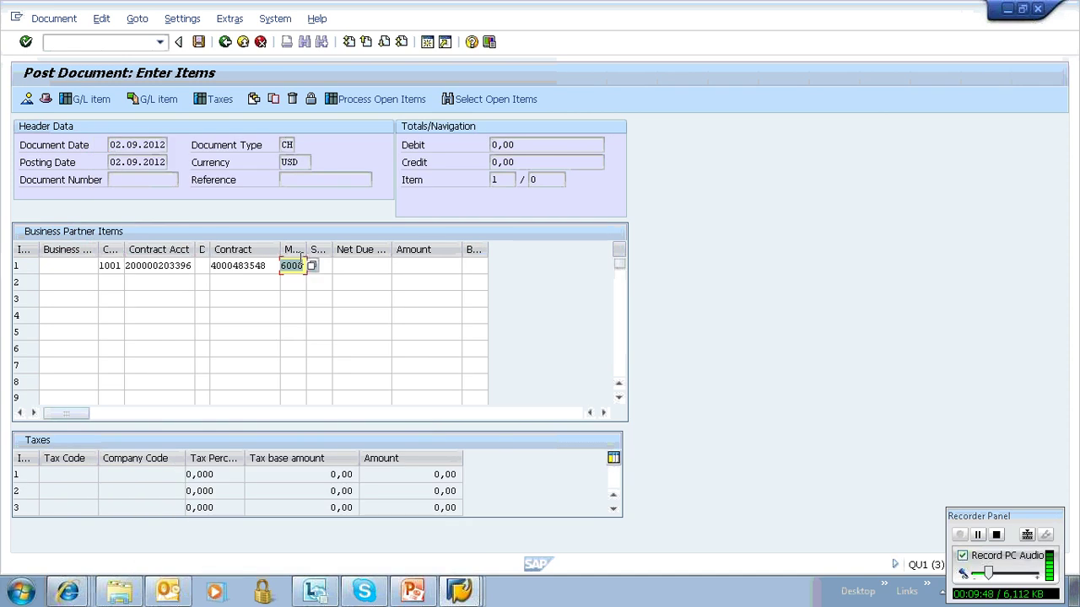
pyautogui.click(286, 265)
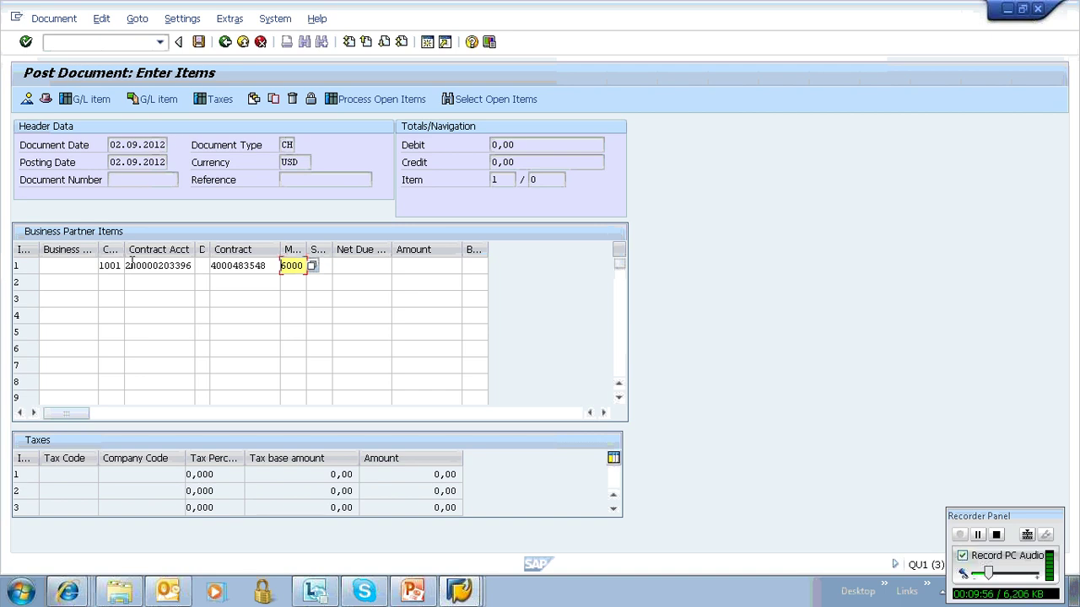
# - Assign subtransaction 0012 (Manual Charge - Service) to the first item from the list of possible entries
pyautogui.click(322, 267)
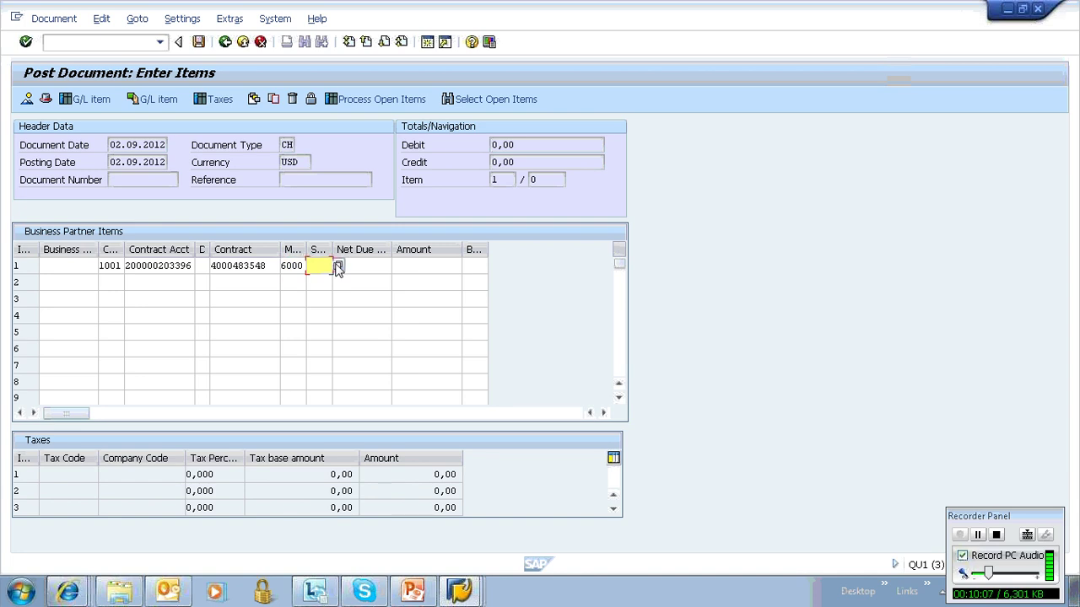
pyautogui.click(338, 267)
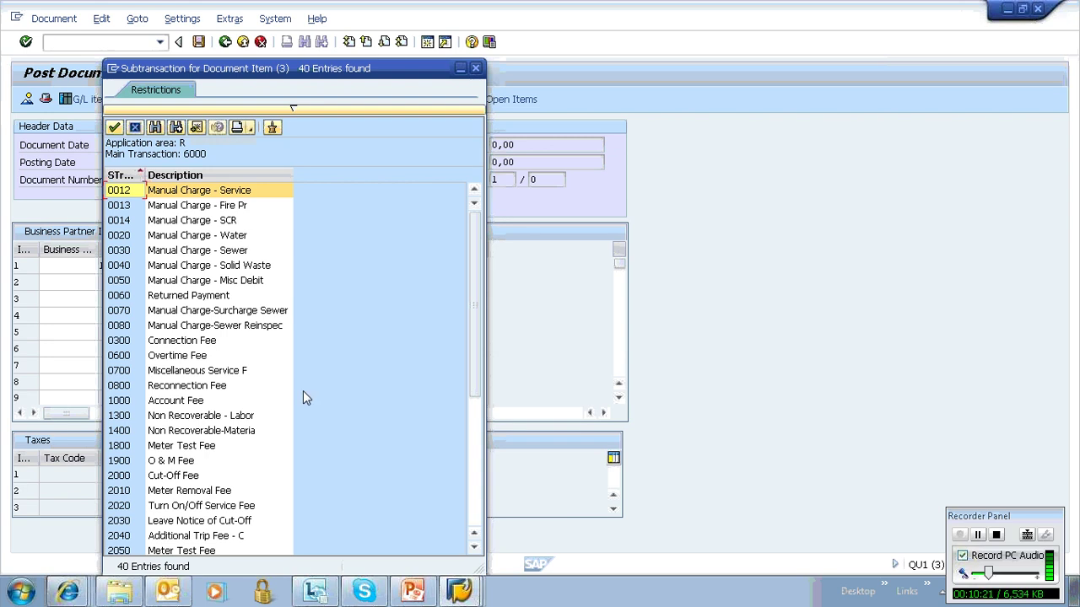
pyautogui.moveTo(474, 355); pyautogui.dragTo(475, 439)
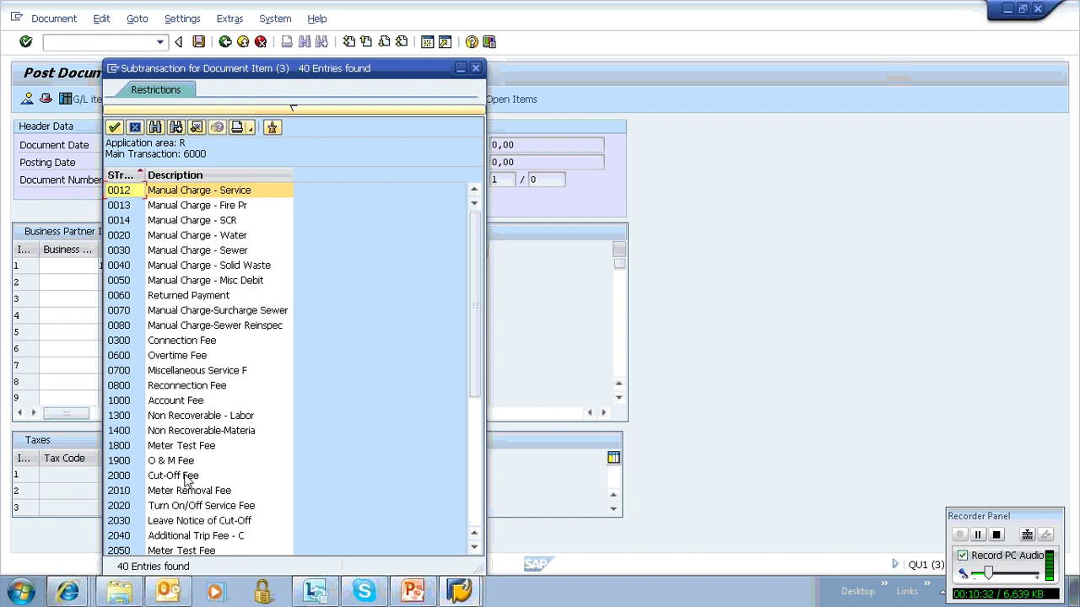
pyautogui.doubleClick(183, 195)
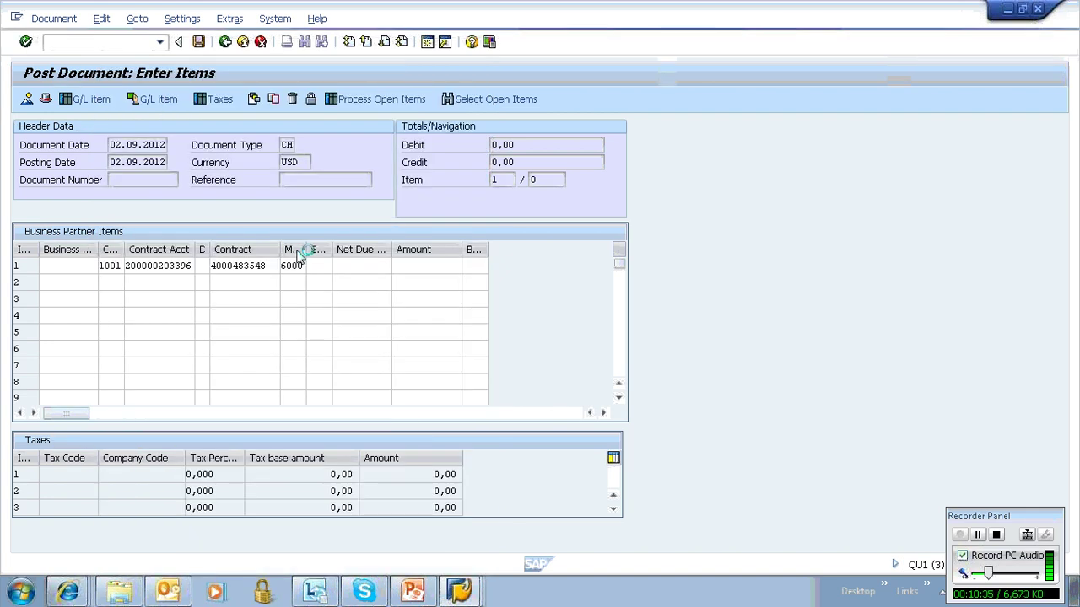
# - Set the first item's amount to 20 and post the document
pyautogui.click(408, 265)
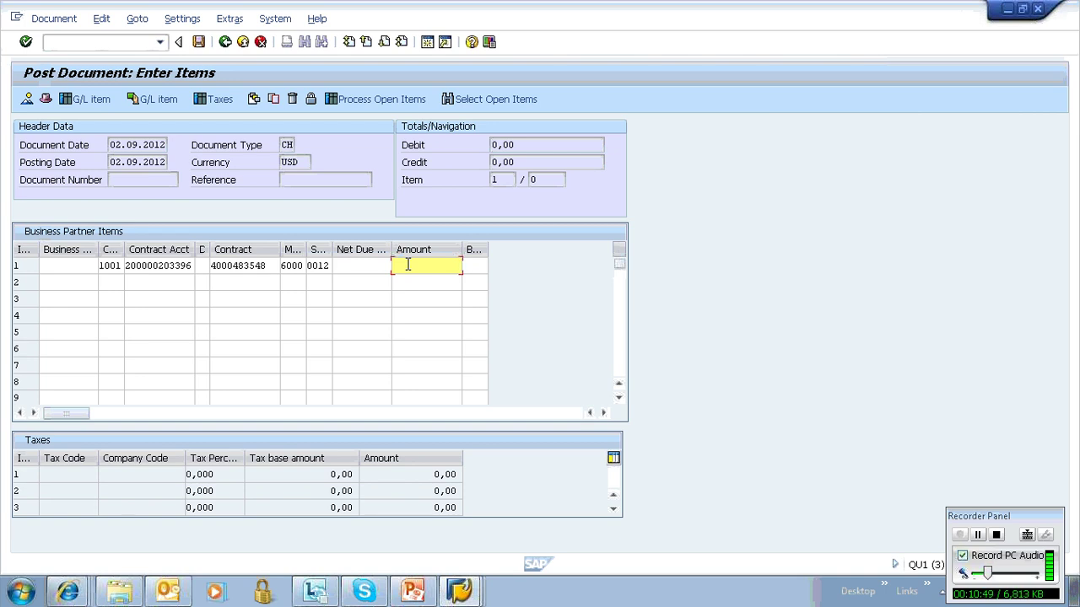
pyautogui.write('20')
pyautogui.press('Return')
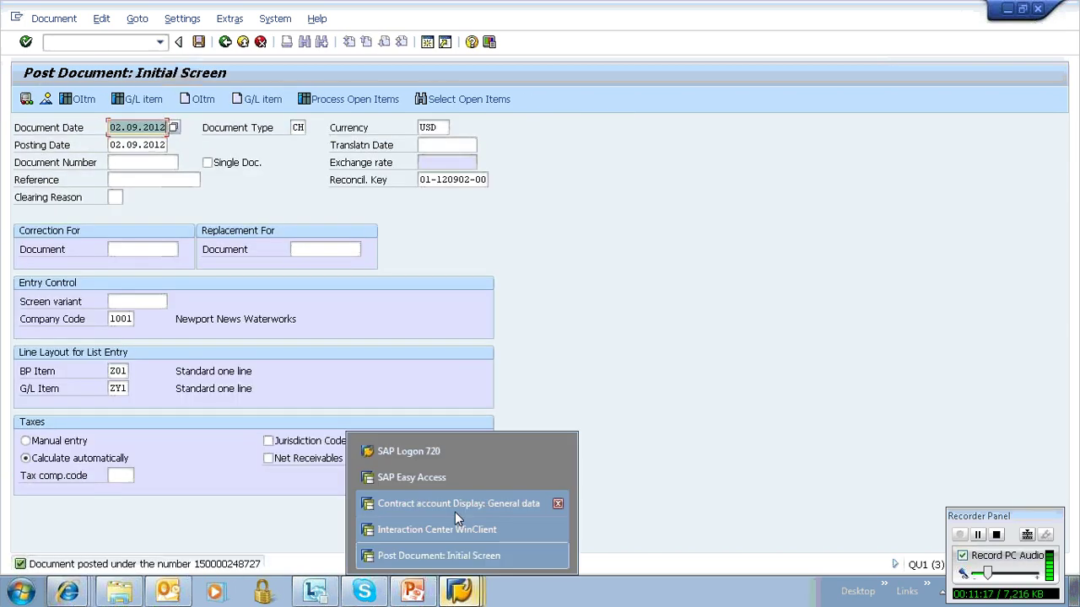
# - Display the contract account's balance in the SAP Easy Access session with FPL9 and drill down to the Manual Charge - Service Charge document
pyautogui.click(433, 481)
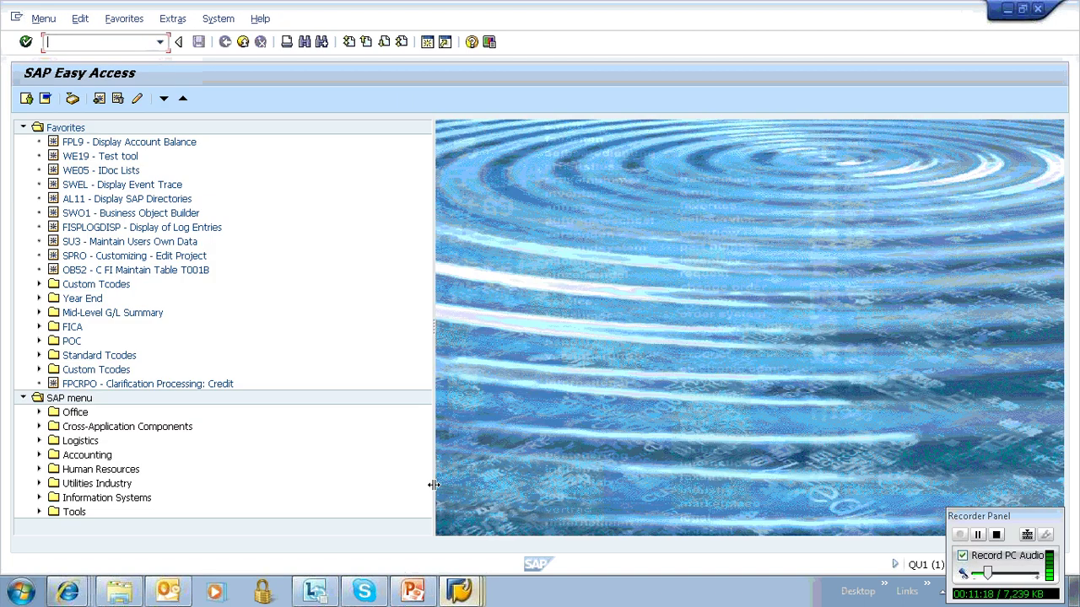
pyautogui.write('fpl9')
pyautogui.press('Return')
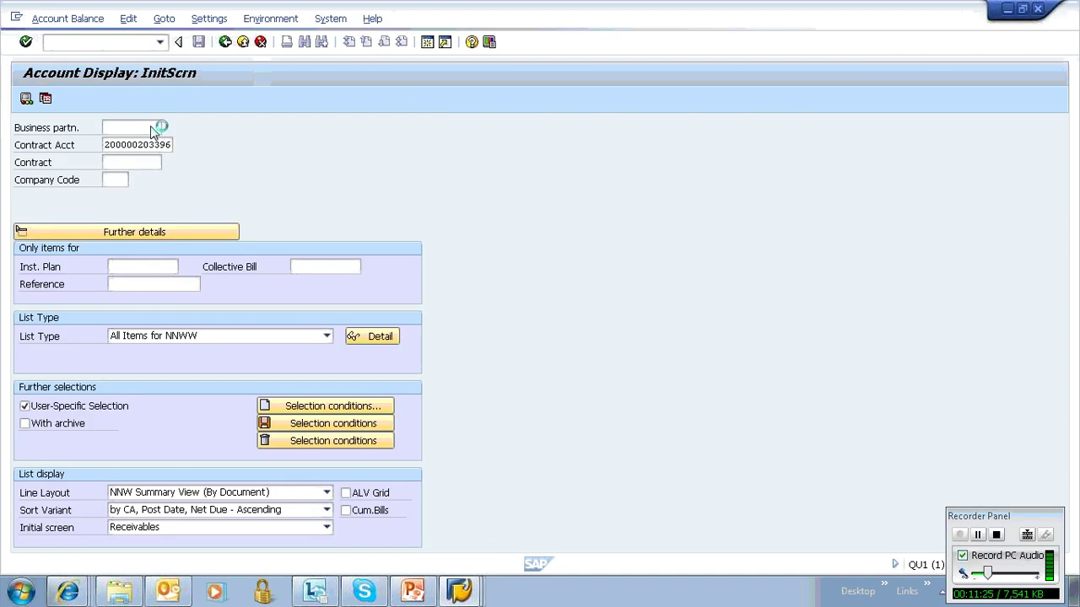
pyautogui.press('Return')
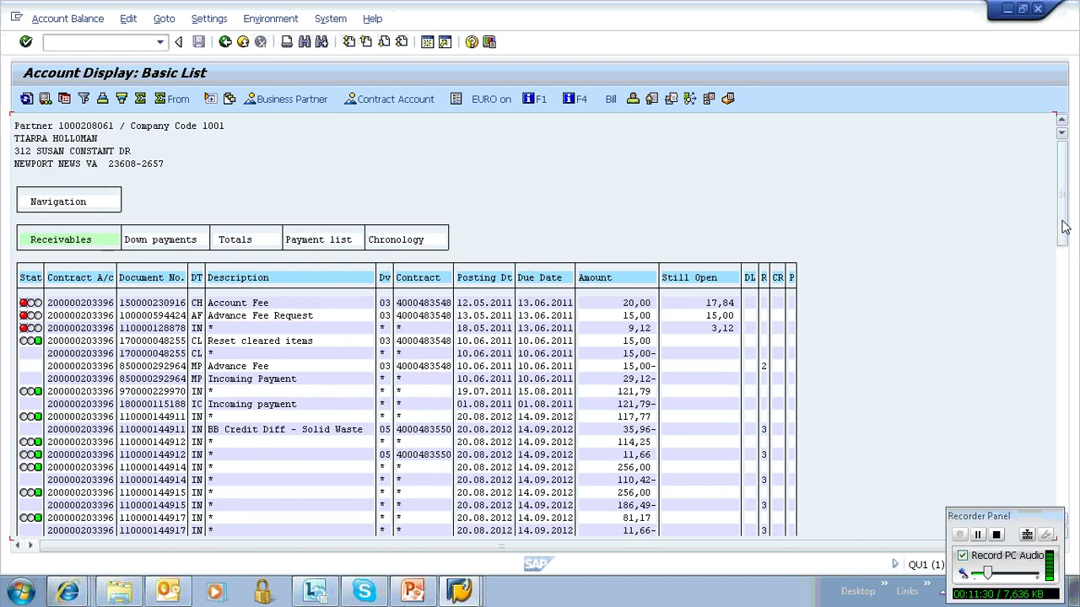
pyautogui.scroll(-5, 1065, 226)
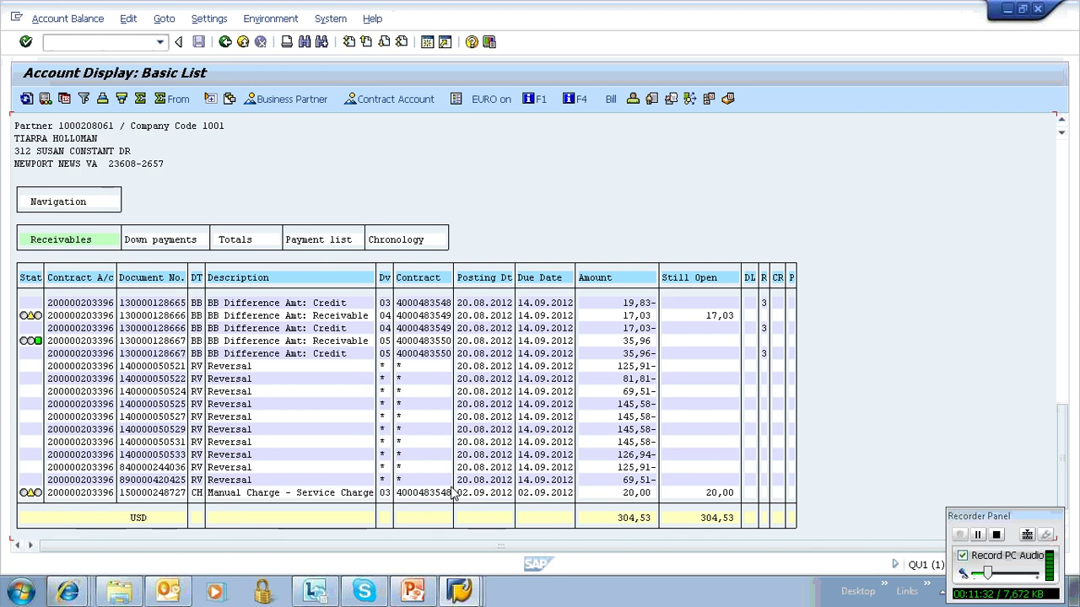
pyautogui.doubleClick(355, 492)
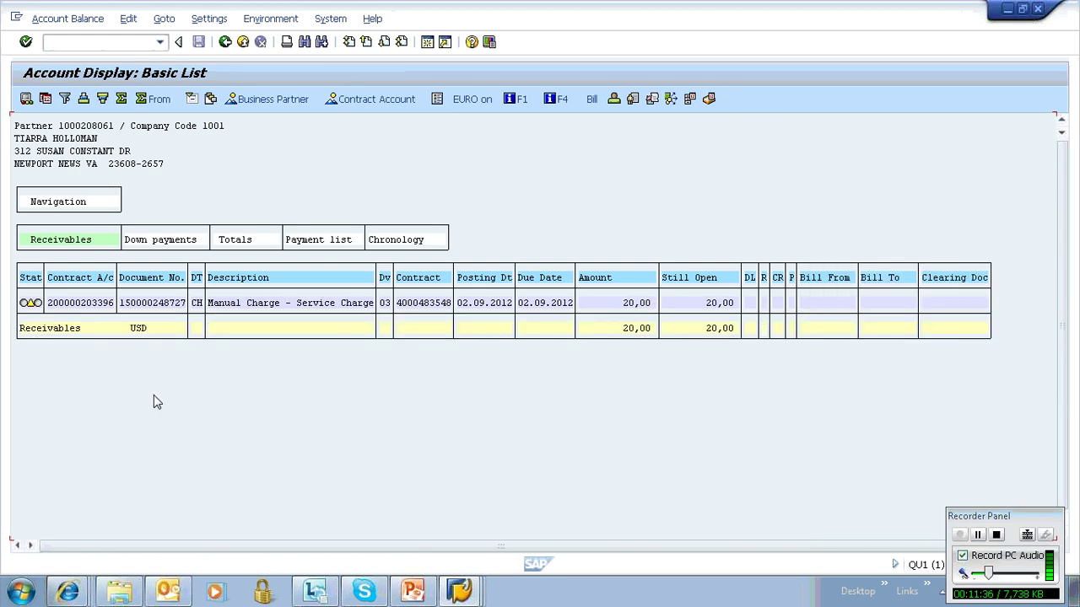
# - Inspect the service charge document's receivables G/L account and its offsetting G/L items, and return to SAP Easy Access
pyautogui.doubleClick(157, 304)
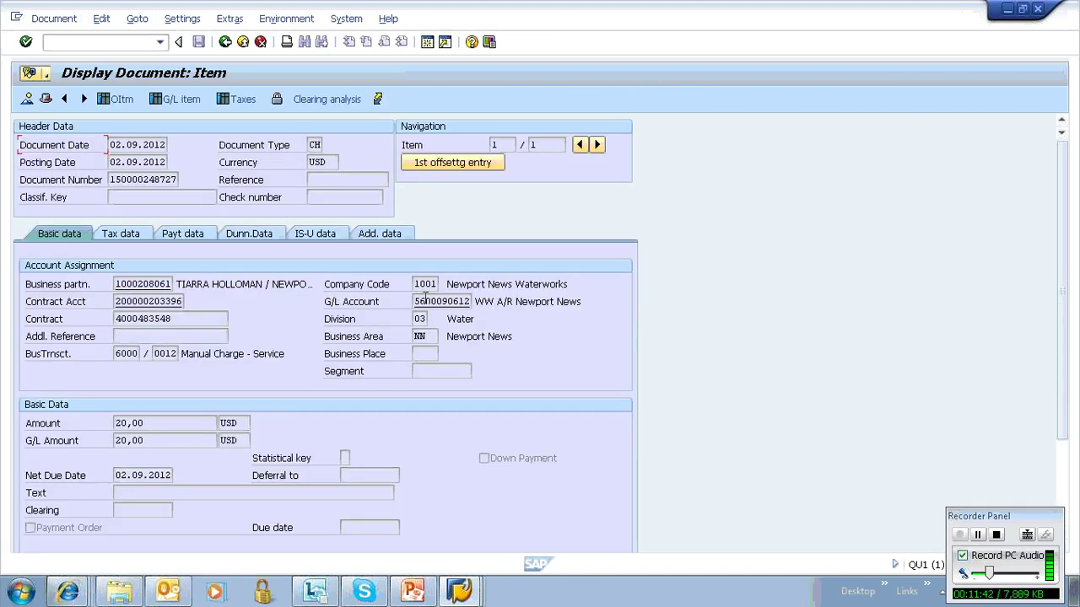
pyautogui.moveTo(414, 302); pyautogui.dragTo(470, 301)
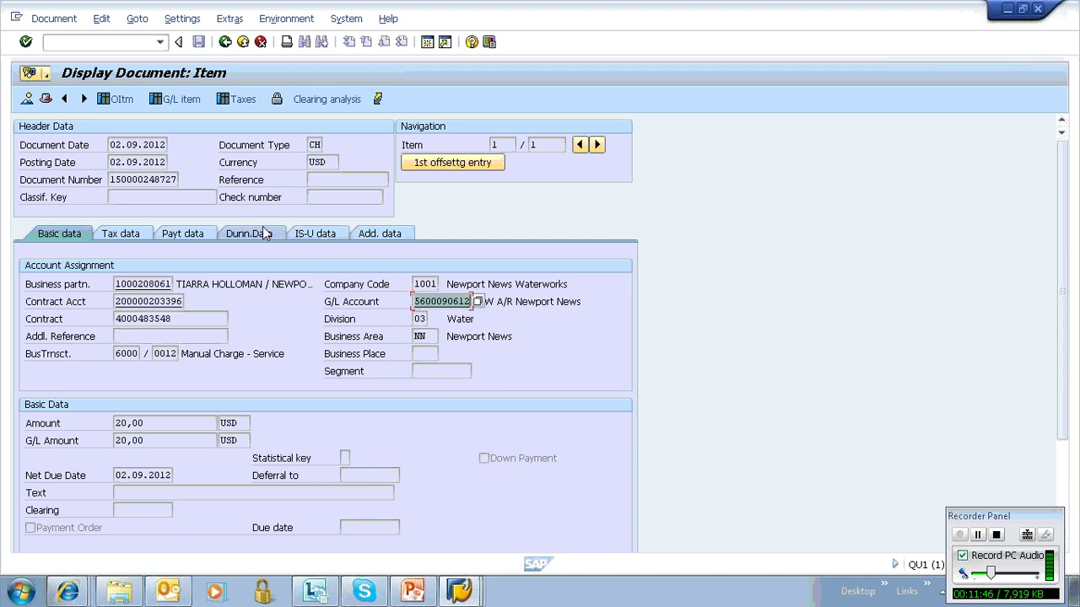
pyautogui.click(176, 100)
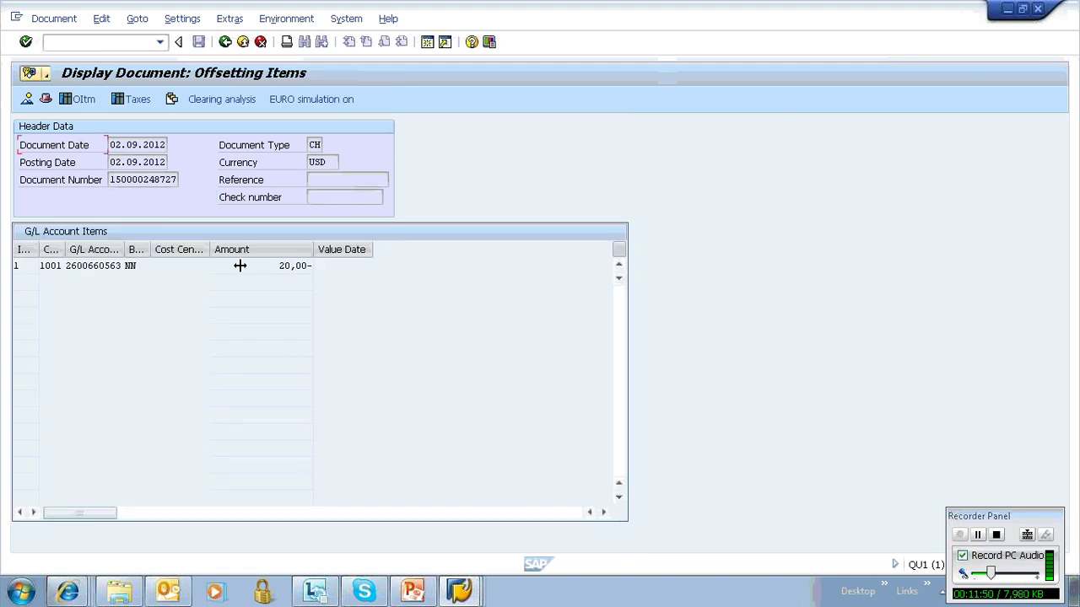
pyautogui.click(225, 42)
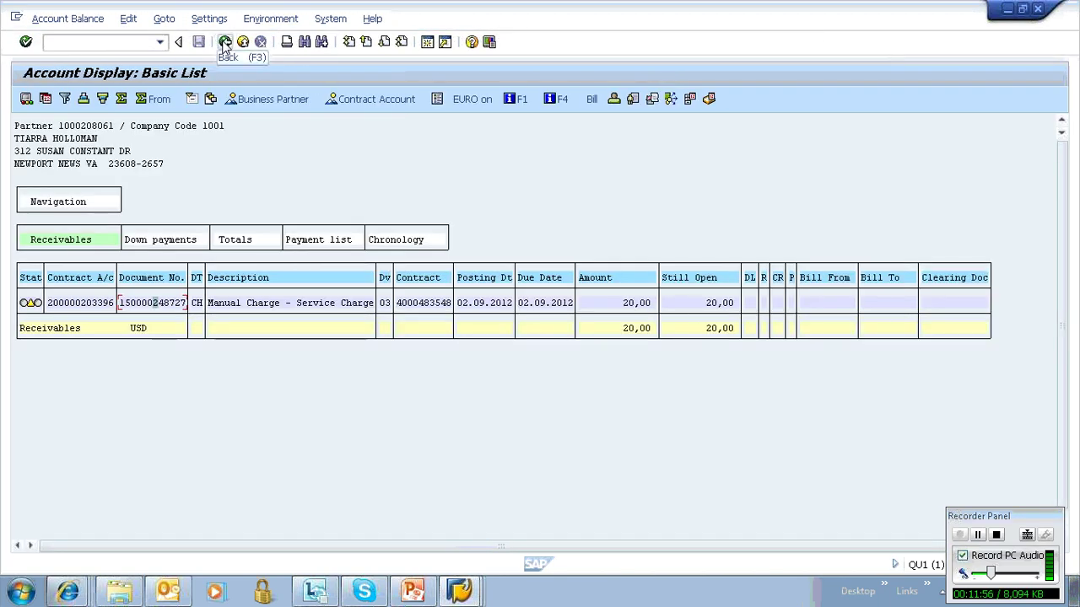
pyautogui.click(225, 42)
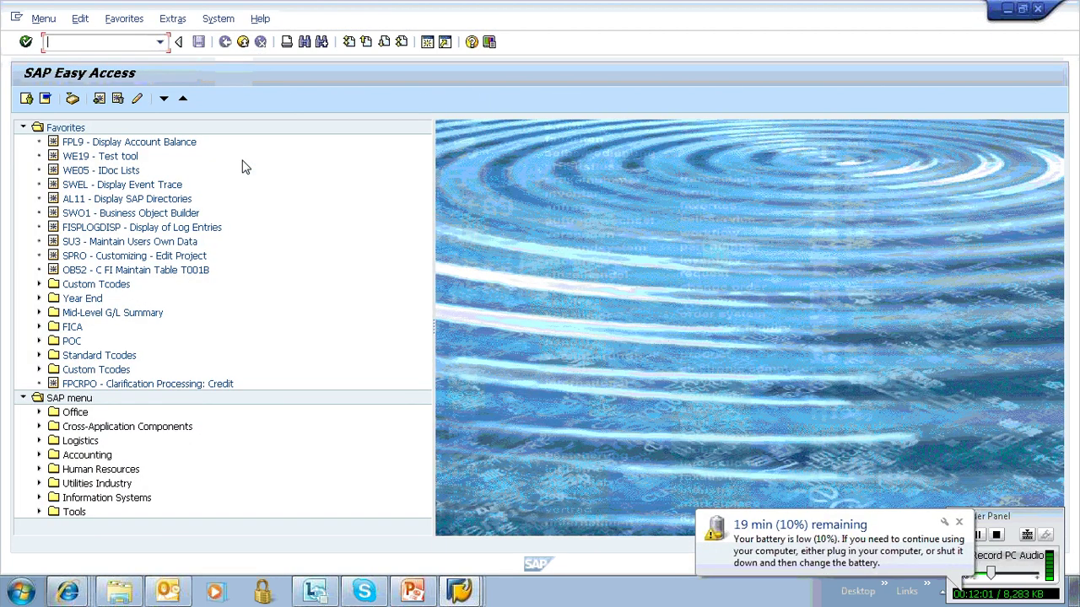
# - Switch to the Post Document session and exit the posting transaction back to SAP Easy Access
pyautogui.moveTo(416, 582)
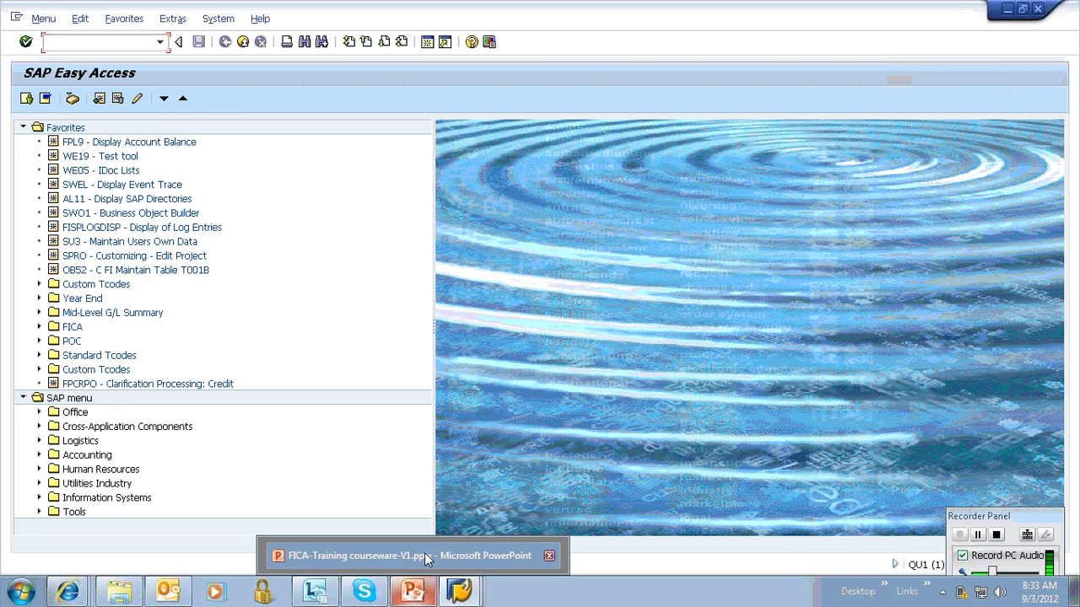
pyautogui.click(424, 555)
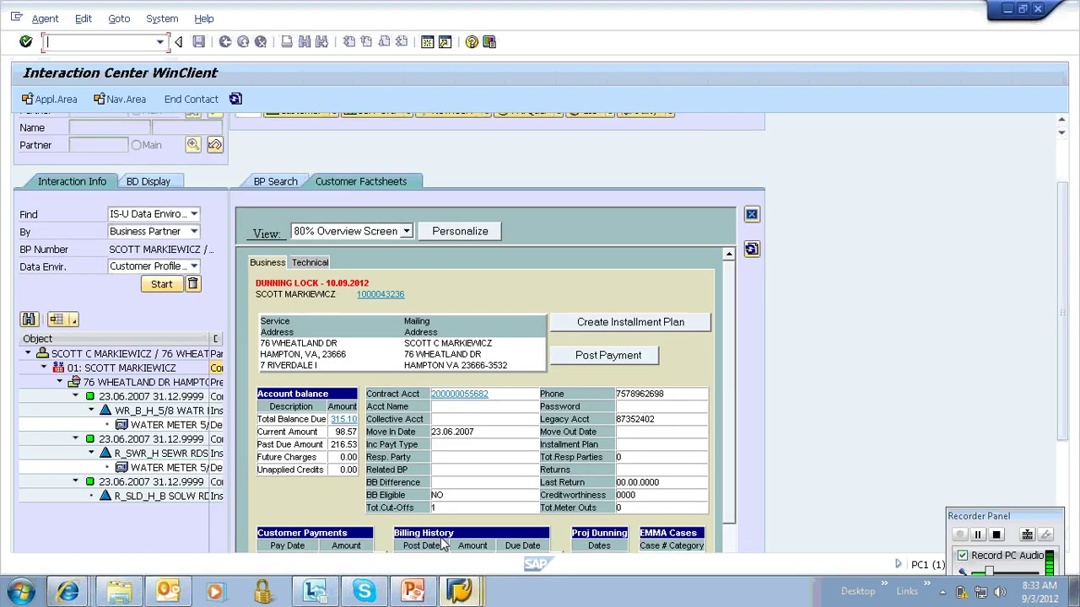
pyautogui.click(458, 591)
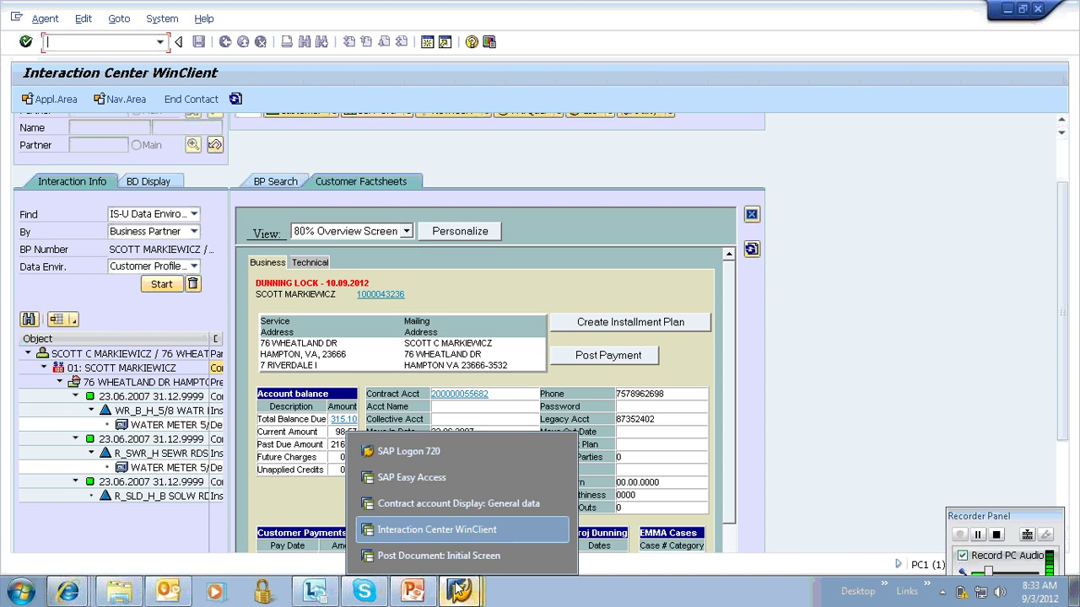
pyautogui.click(438, 556)
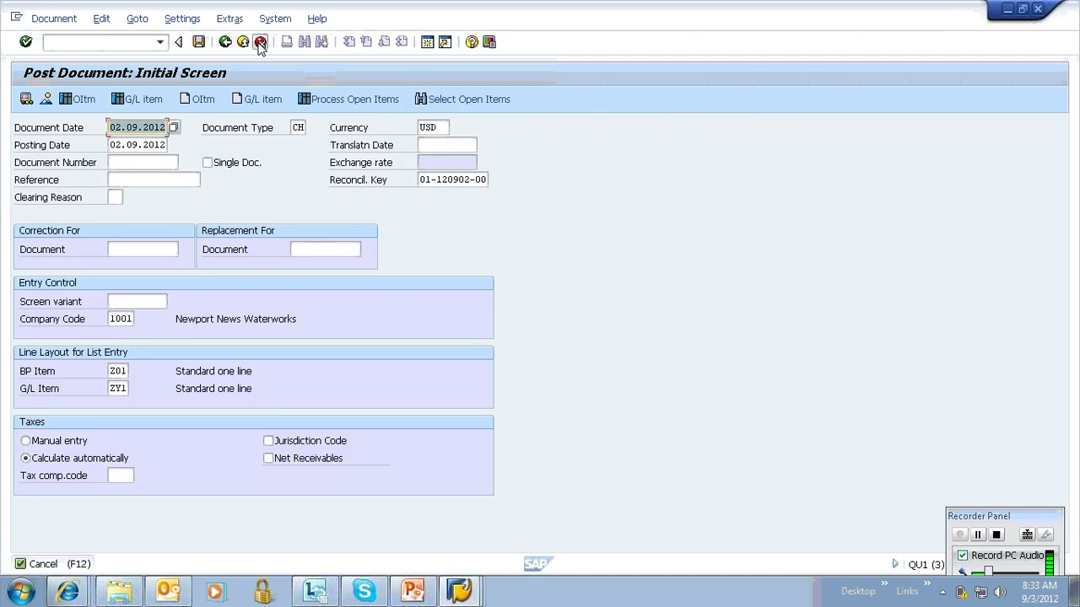
pyautogui.click(260, 42)
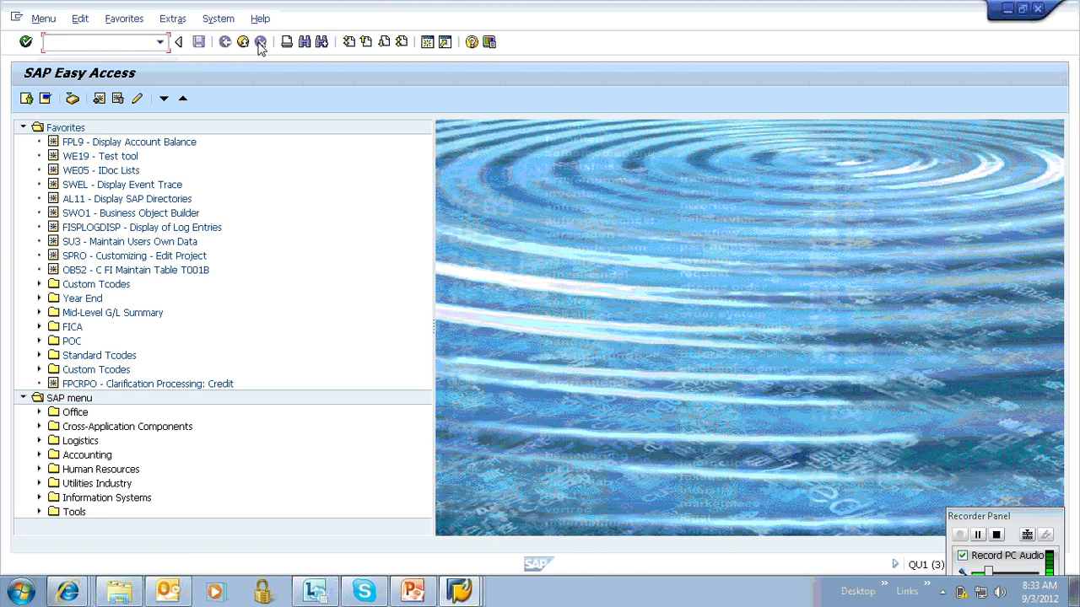
pyautogui.moveTo(422, 590)
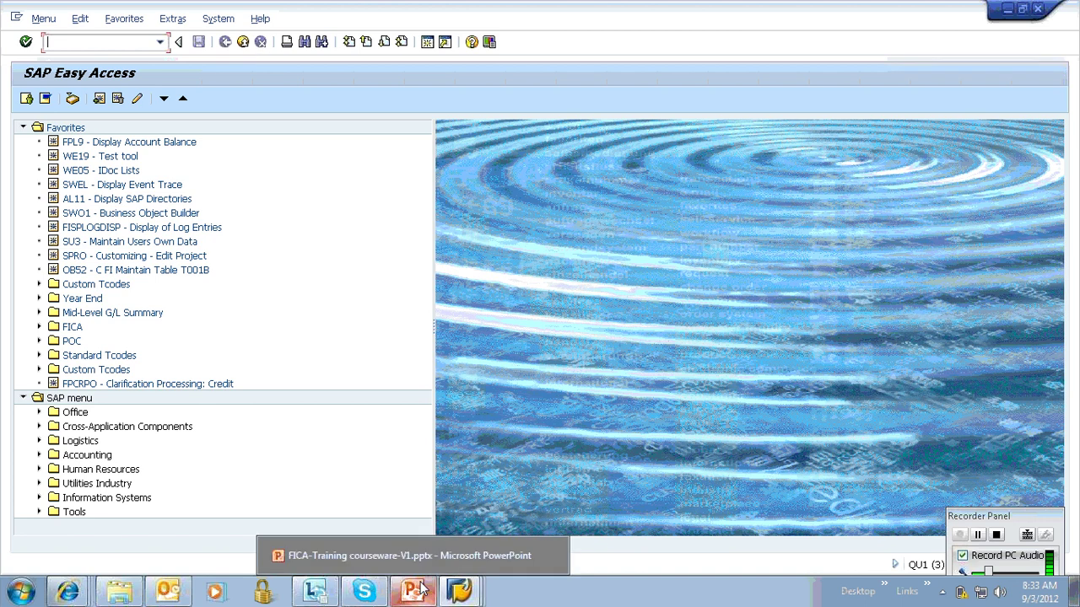
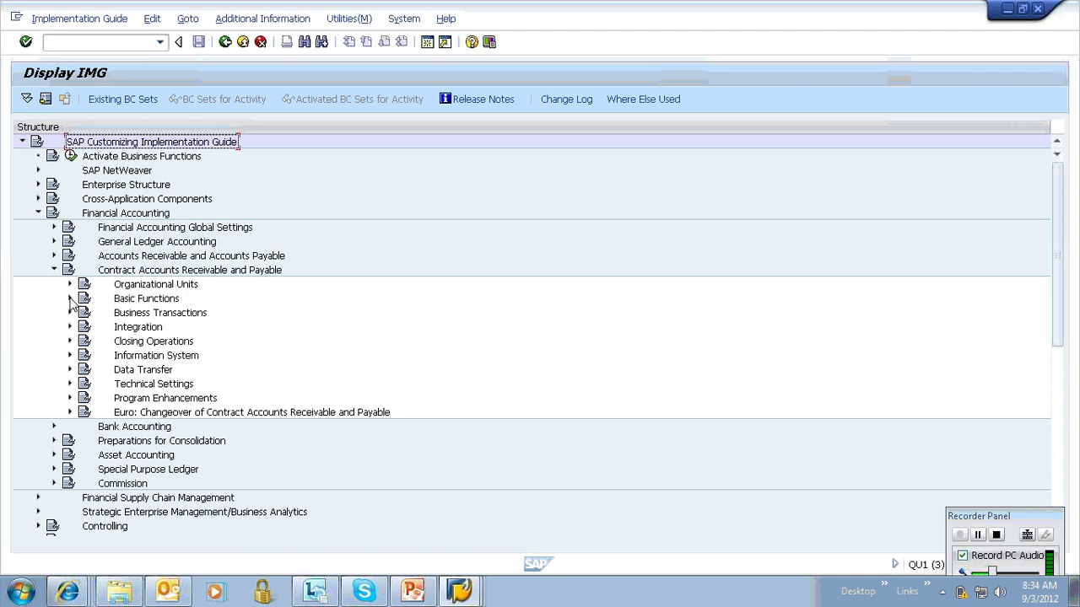
# - Expand the Contract Accounts Receivable and Payable IMG path Basic Functions, Postings and Documents, Document, Maintain Document Assignments
pyautogui.click(70, 312)
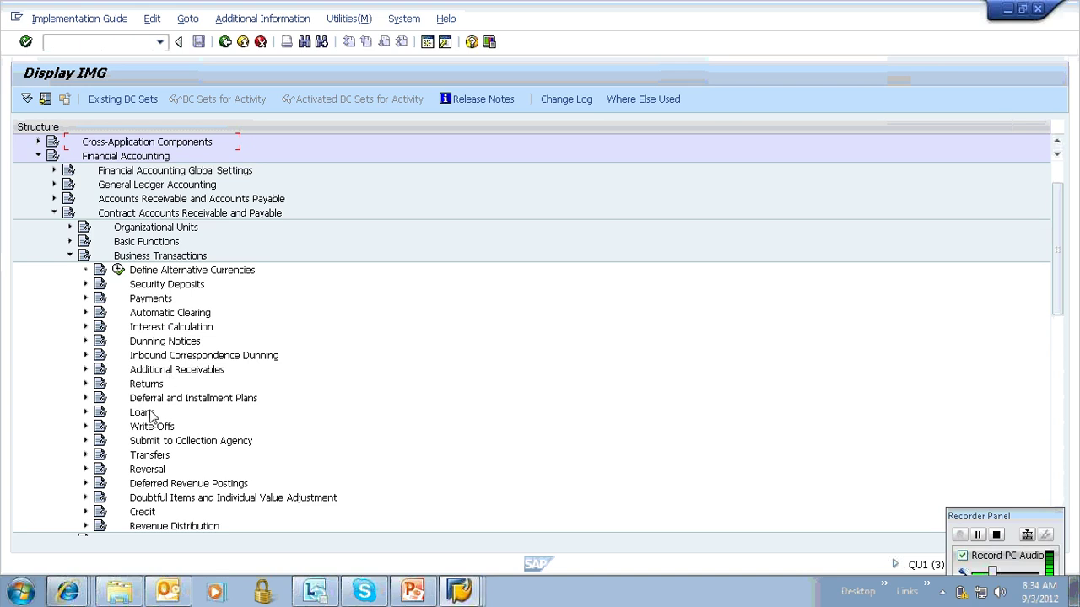
pyautogui.click(70, 256)
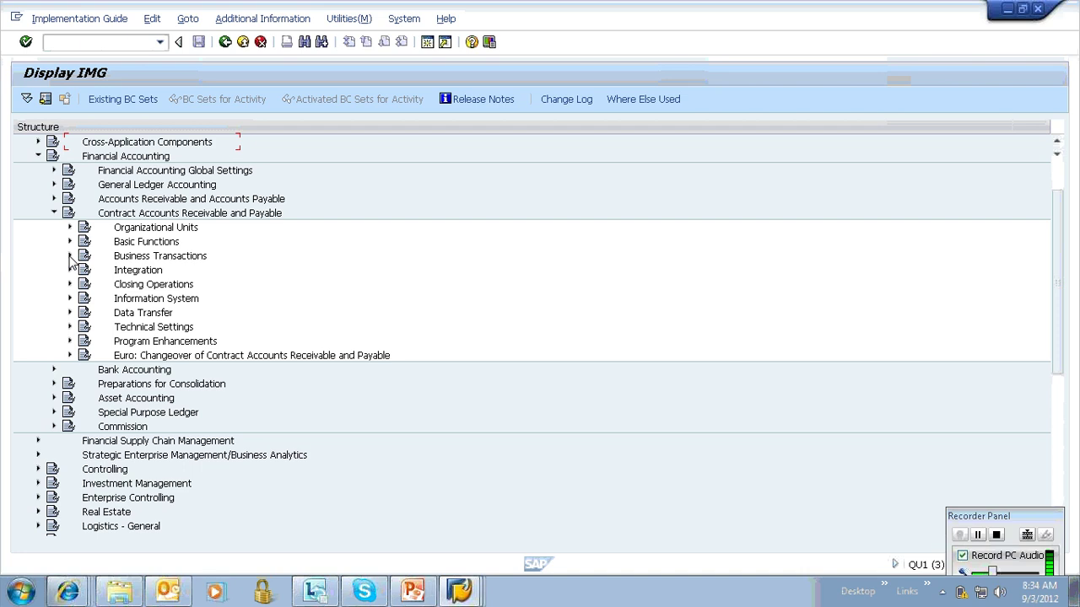
pyautogui.click(70, 241)
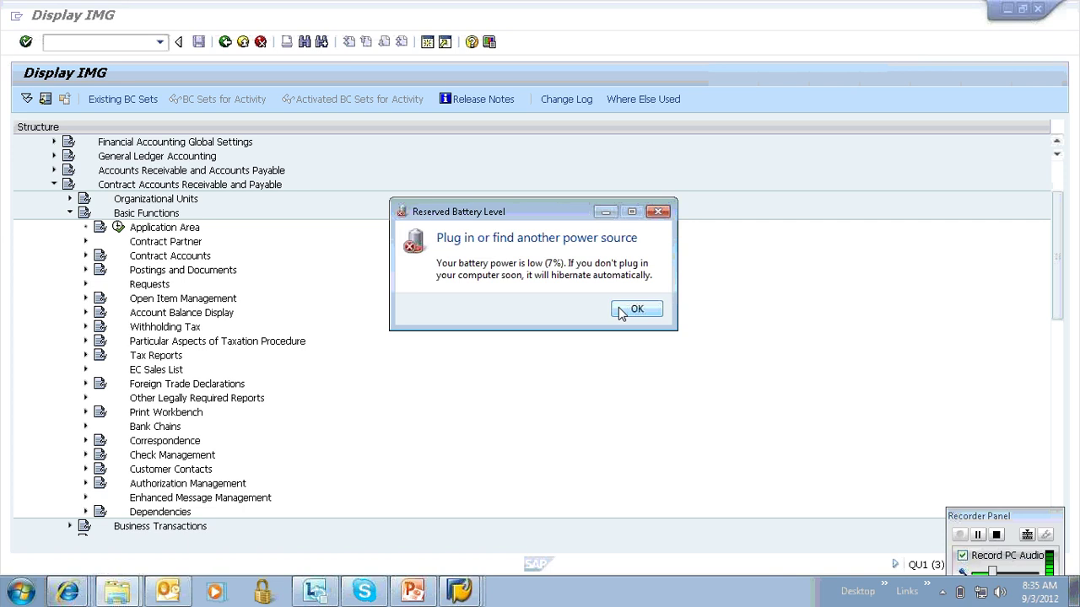
pyautogui.click(634, 310)
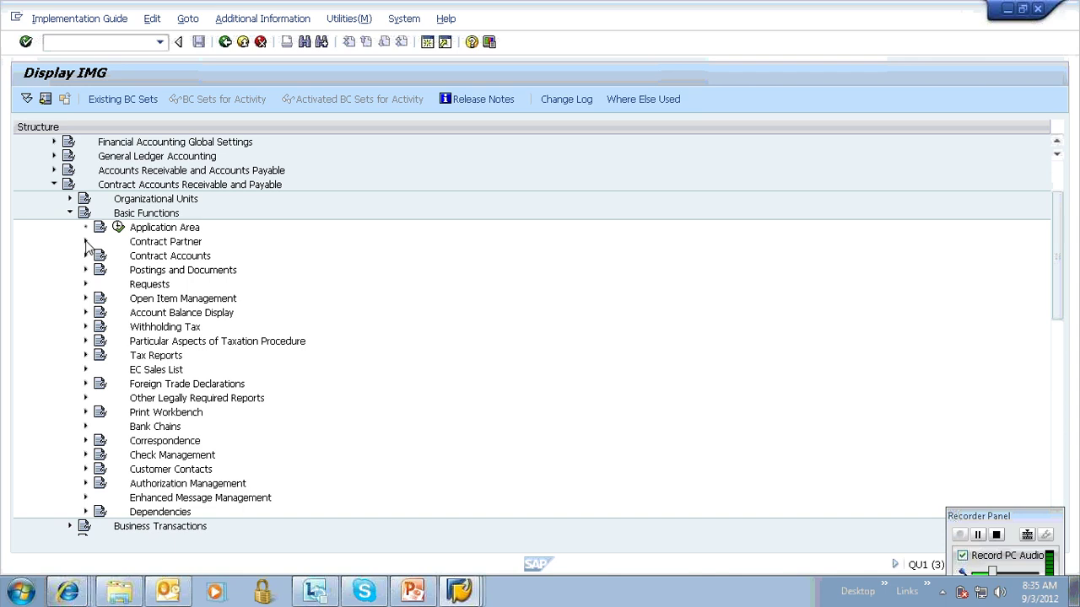
pyautogui.click(85, 270)
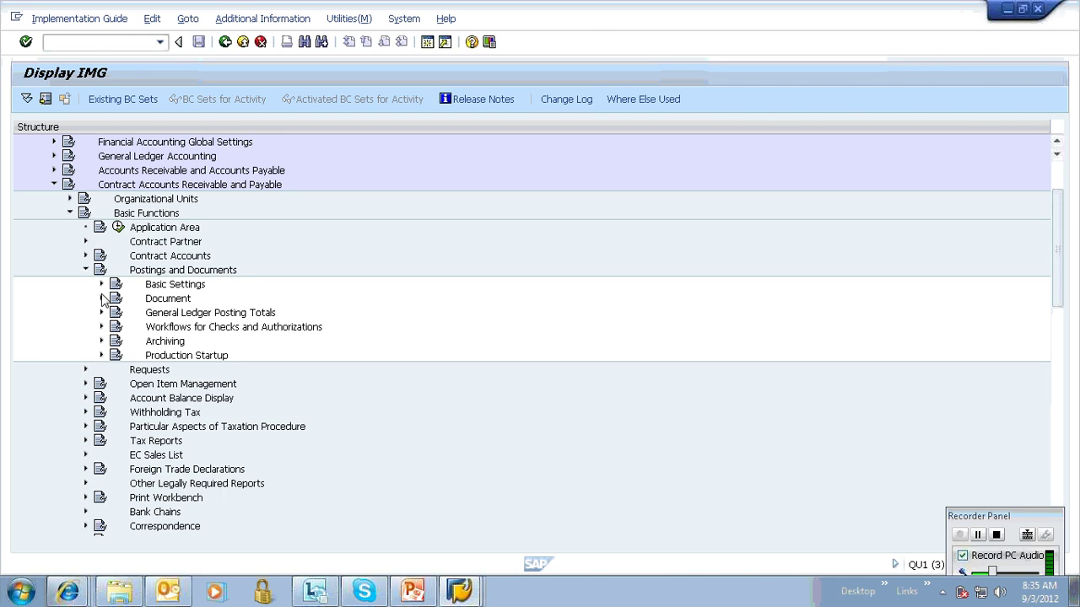
pyautogui.click(102, 299)
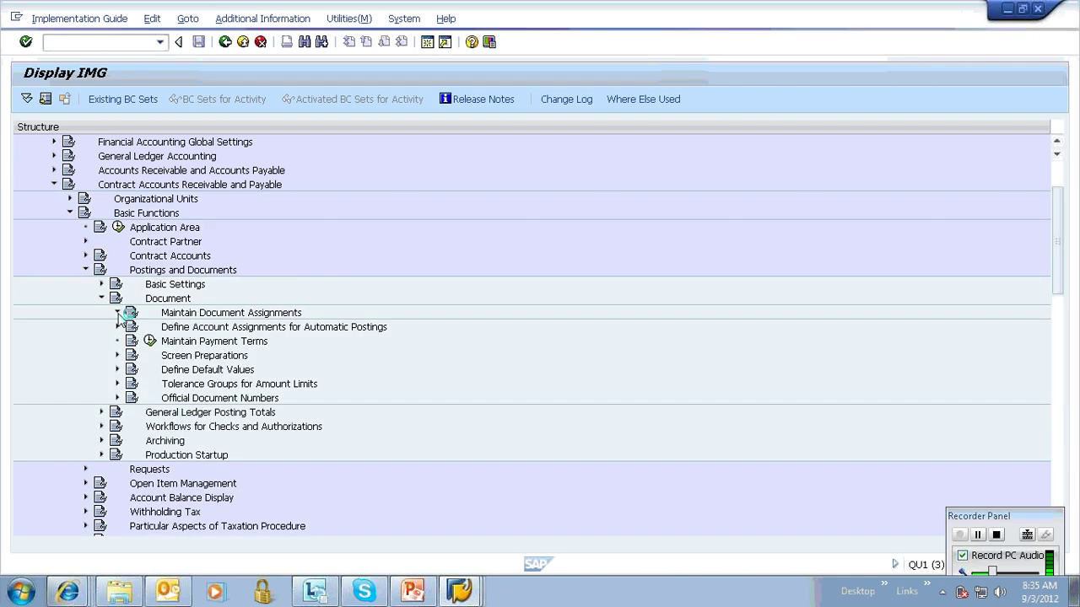
pyautogui.click(118, 313)
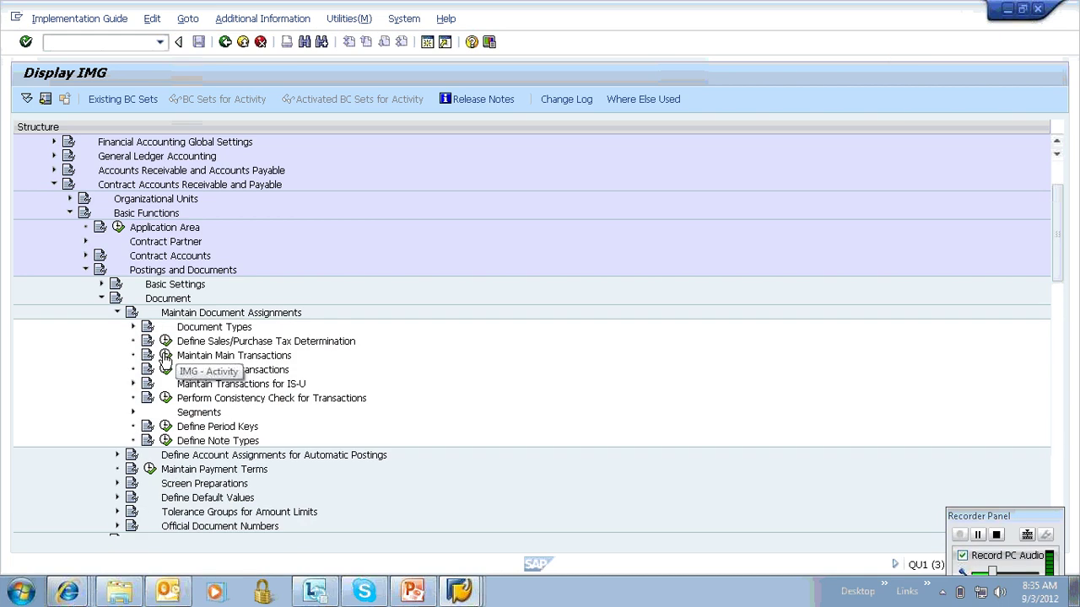
# - Display the Maintain Main Transactions activity and look through the entries around 6000 Miscellaneous Charges and the miscellaneous billing transactions
pyautogui.click(166, 357)
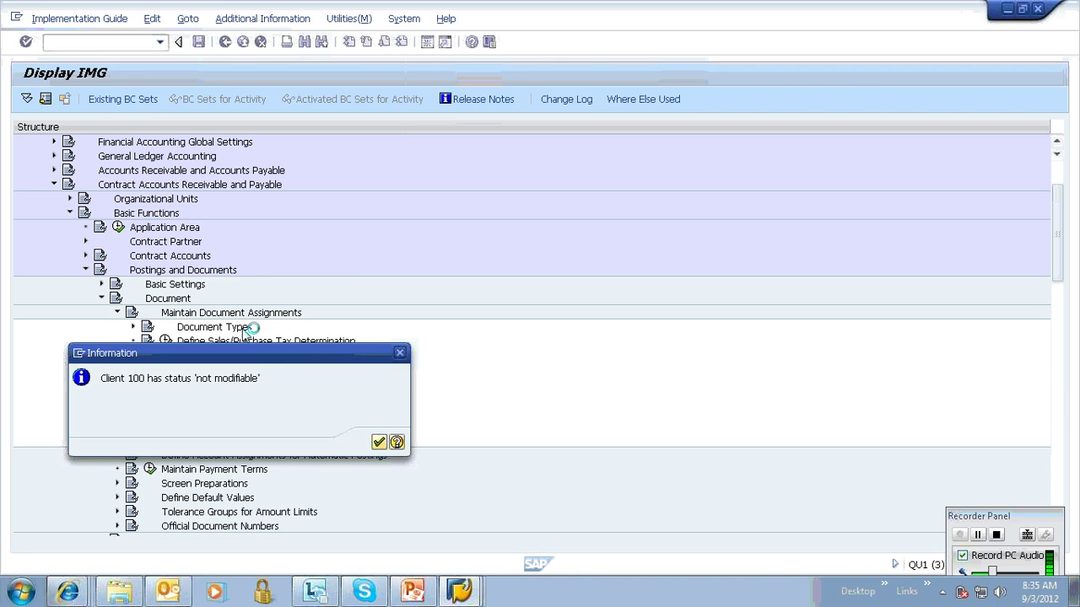
pyautogui.press('Return')
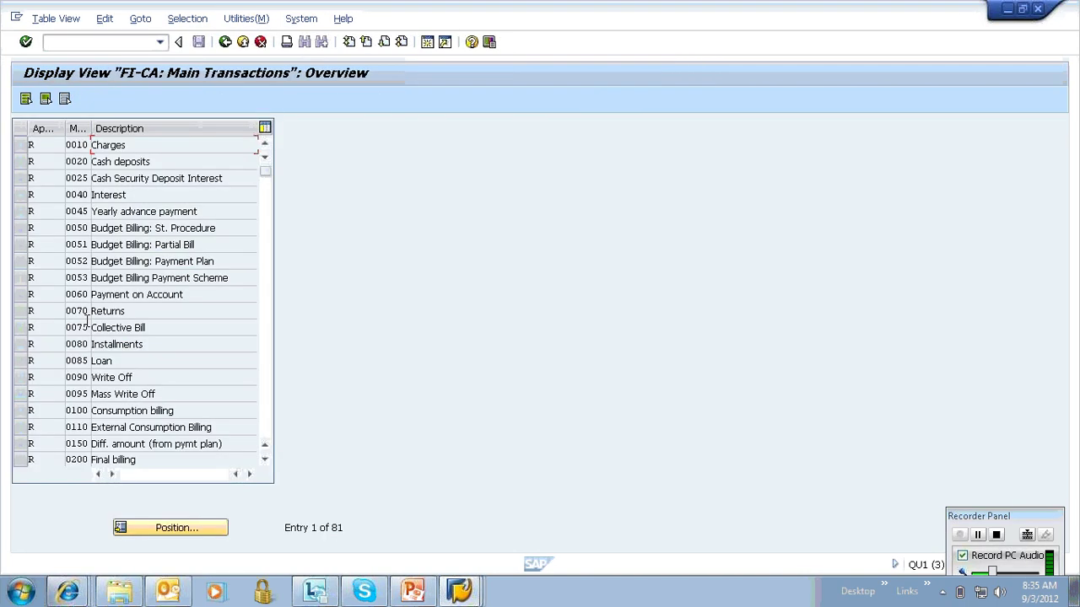
pyautogui.click(264, 460)
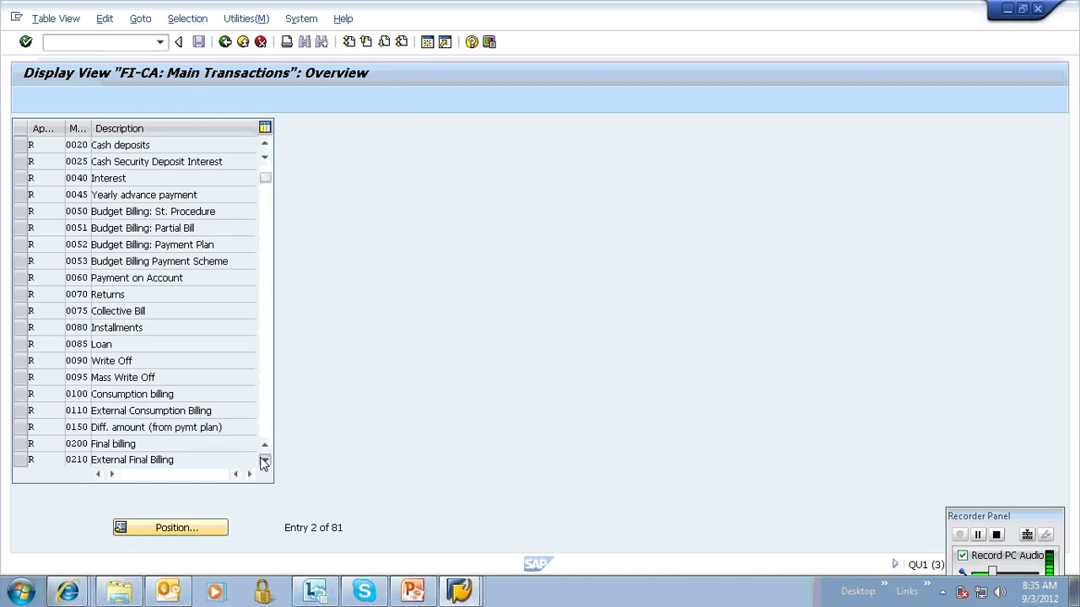
pyautogui.click(264, 461)
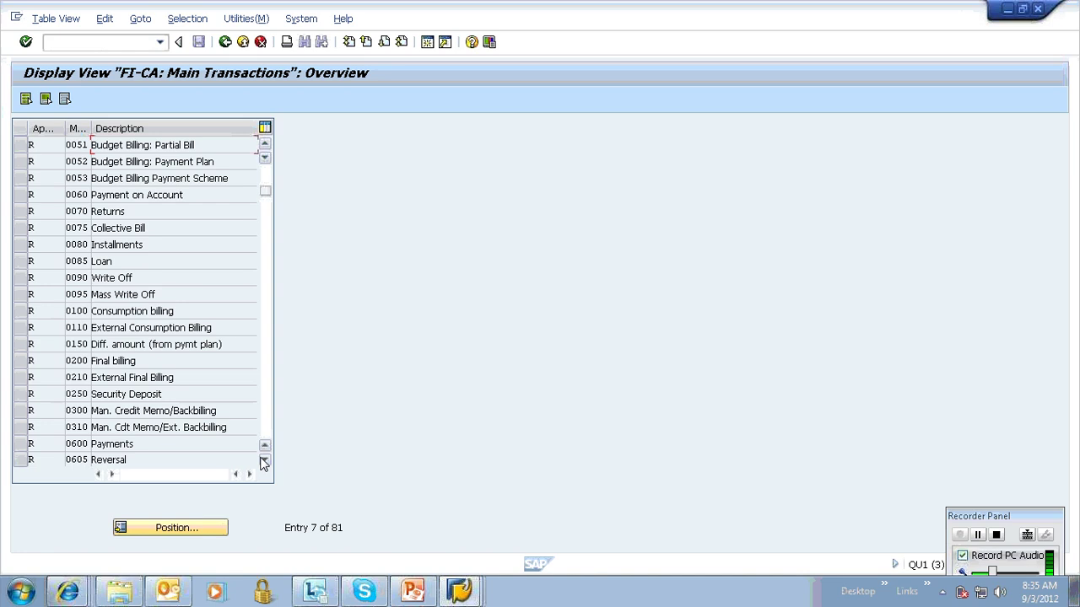
pyautogui.click(264, 460)
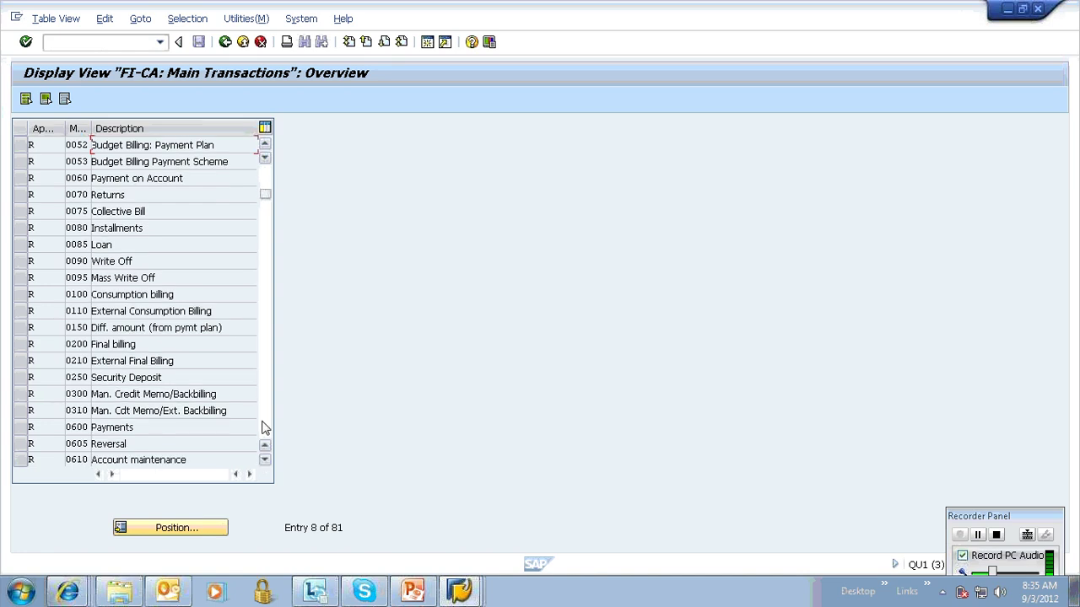
pyautogui.click(264, 428)
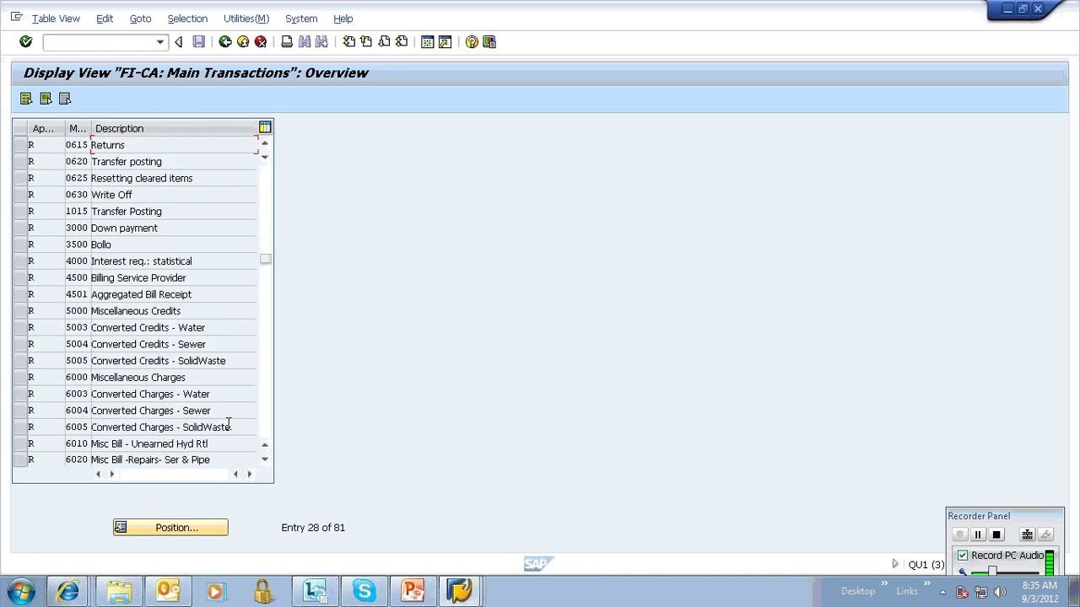
pyautogui.click(76, 377)
pyautogui.click(265, 219)
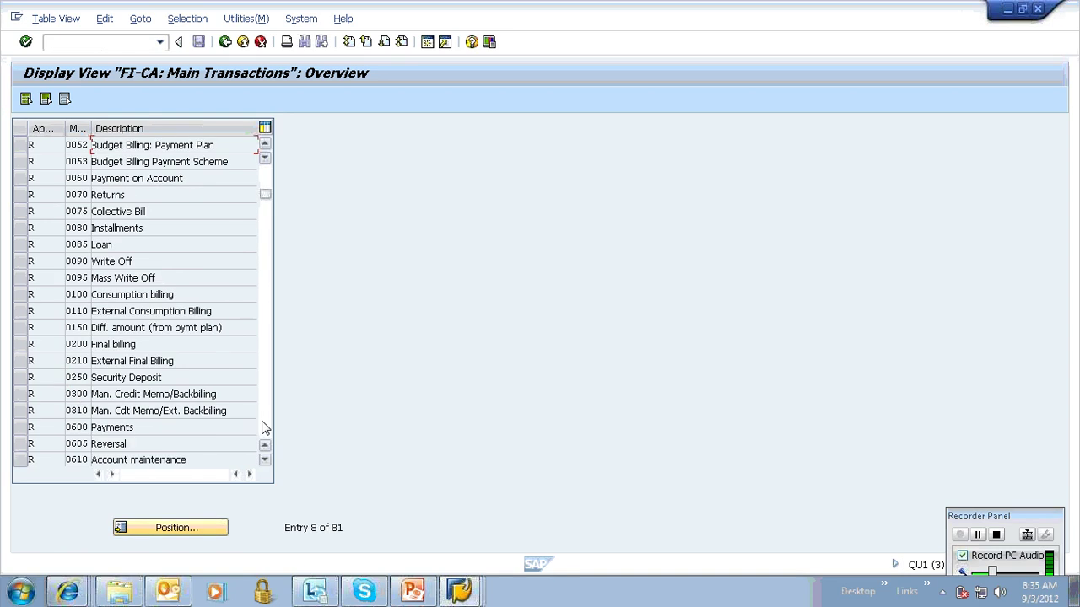
pyautogui.click(264, 428)
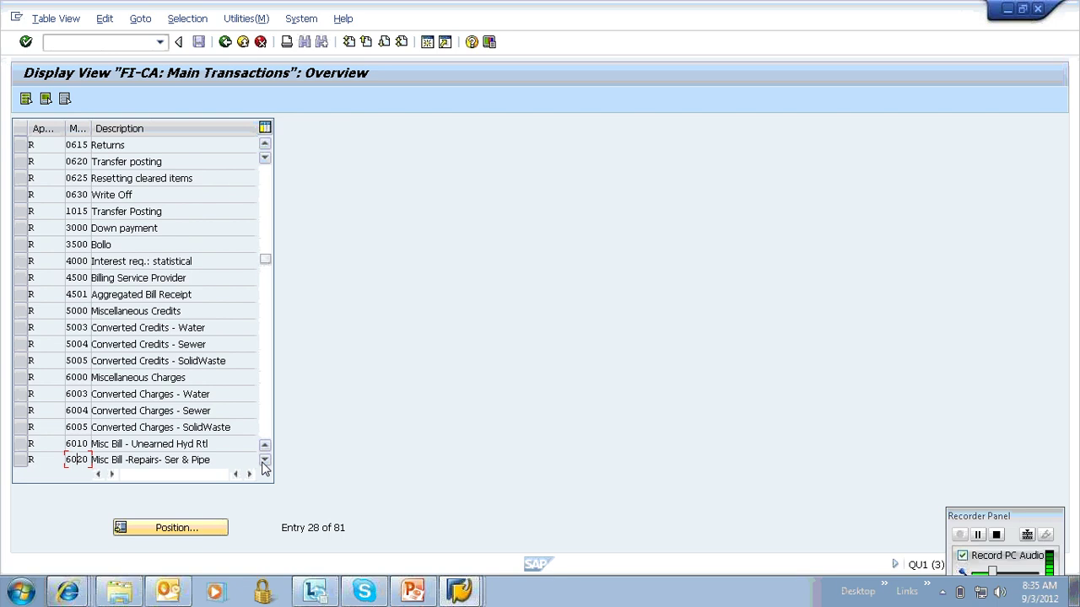
pyautogui.click(264, 462)
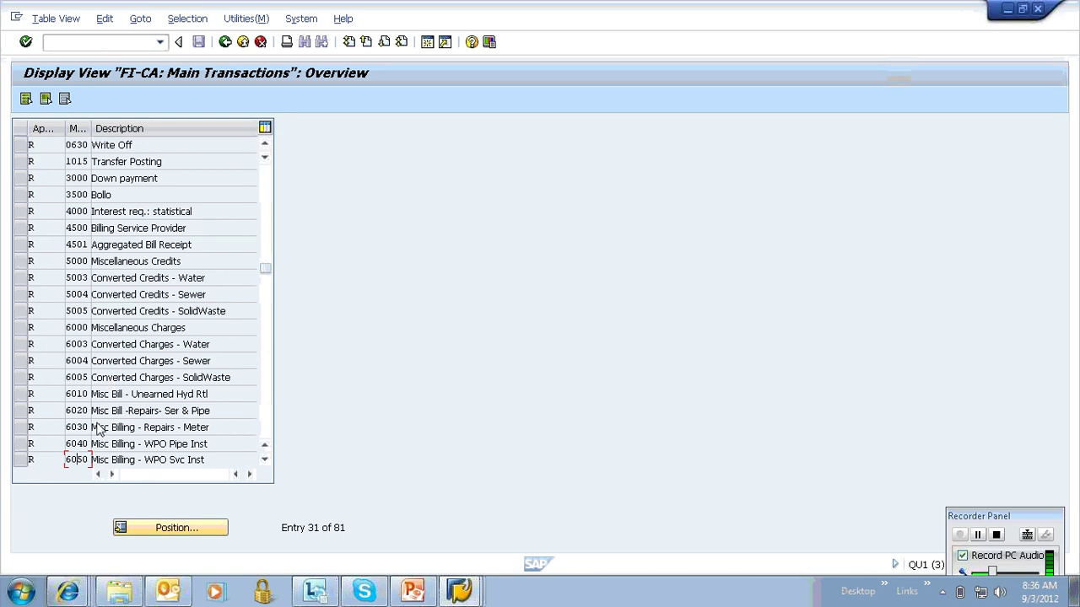
# - Display the Maintain Sub-Transactions activity, examine how subtransactions 0010 and 0020 belong to main transaction 0010, and return to the IMG
pyautogui.click(224, 42)
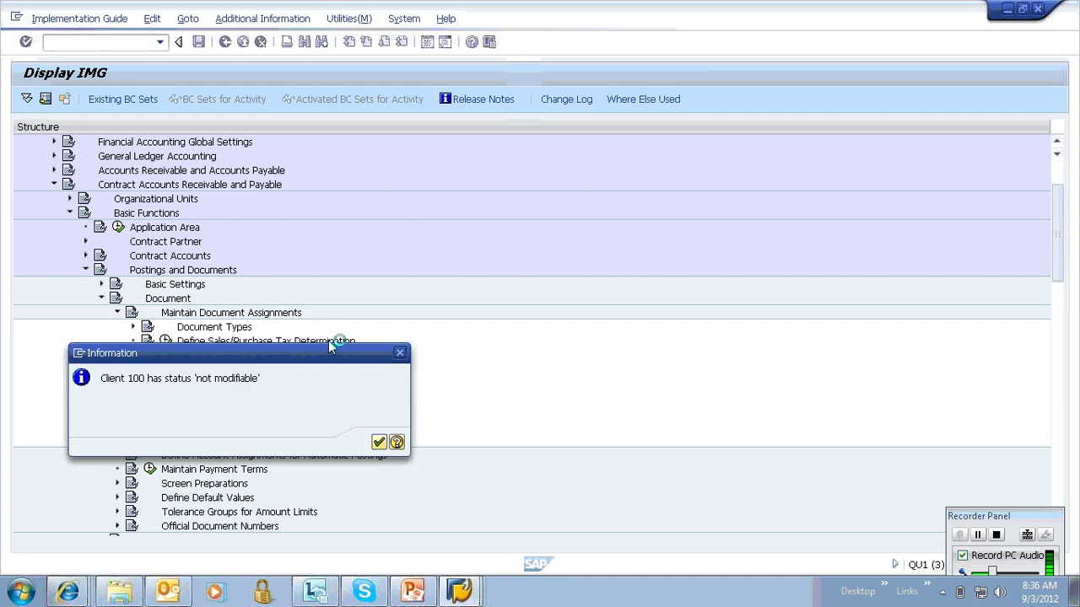
pyautogui.press('Return')
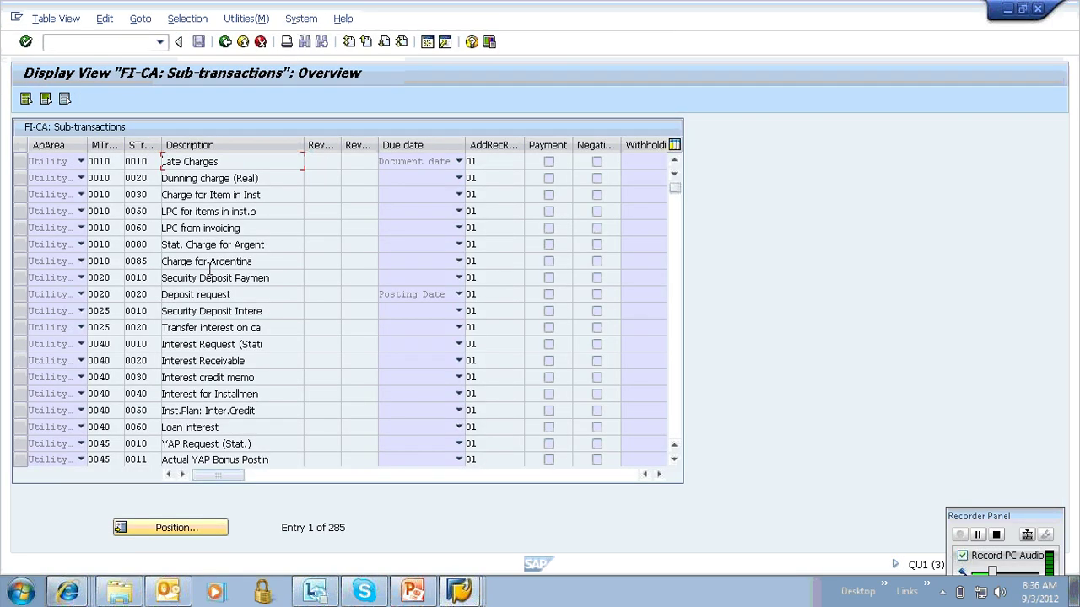
pyautogui.click(106, 161)
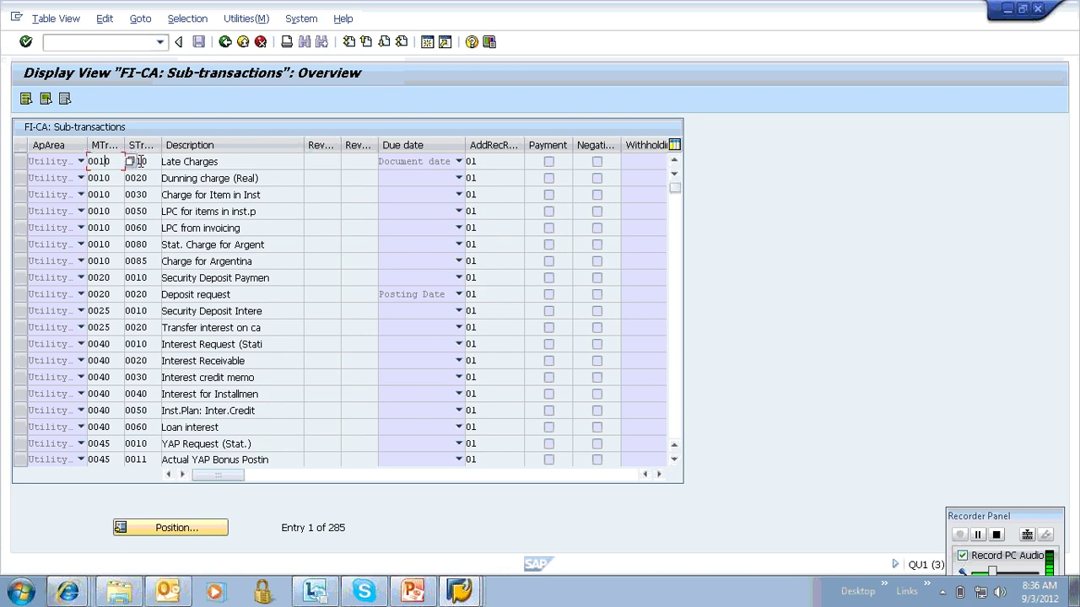
pyautogui.click(144, 161)
pyautogui.click(139, 179)
pyautogui.click(115, 164)
pyautogui.press('Tab')
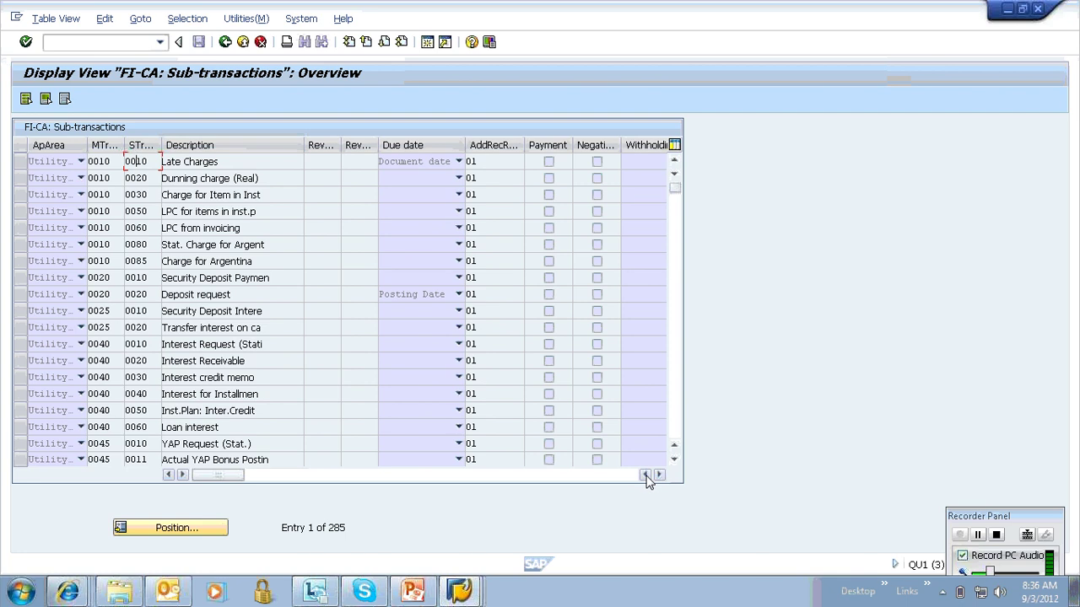
pyautogui.press('F3')
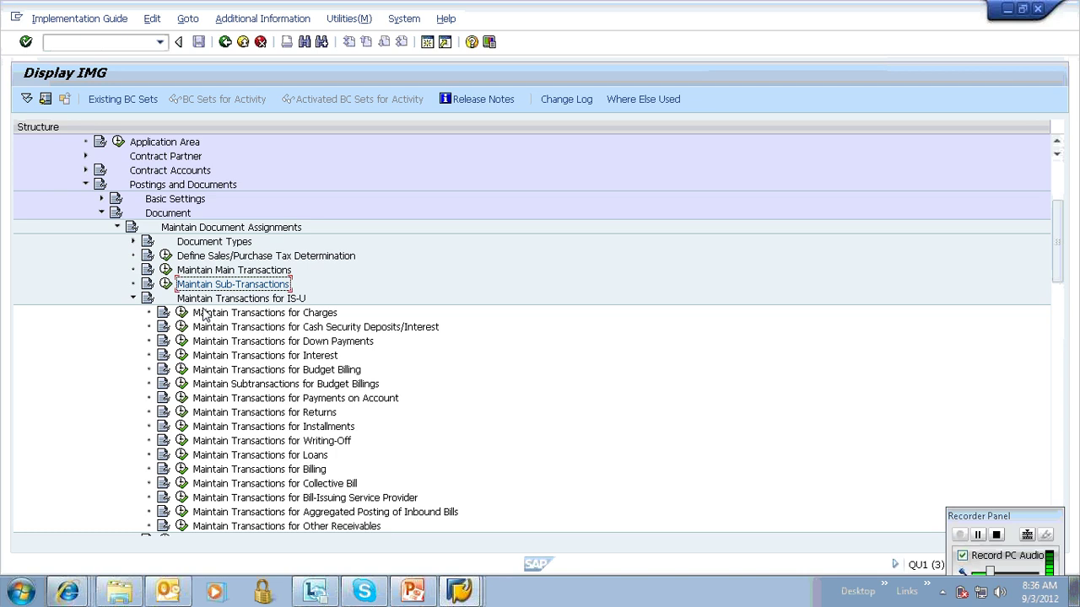
# - In Maintain Transactions for Charges, display and examine the attributes of transaction 6000/0012 for company code 1001, division 03
pyautogui.click(181, 313)
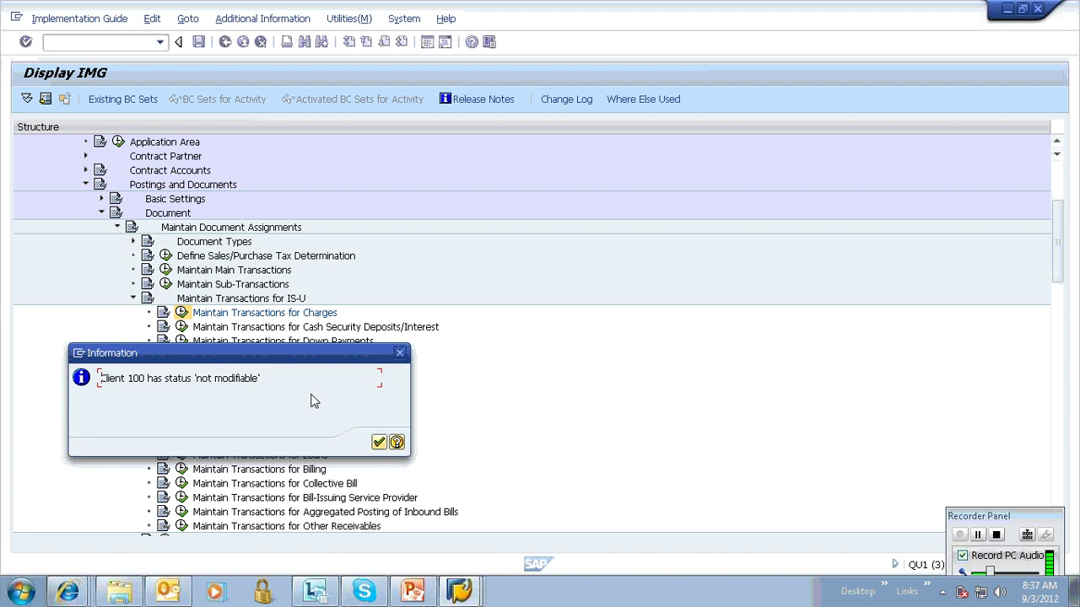
pyautogui.press('Return')
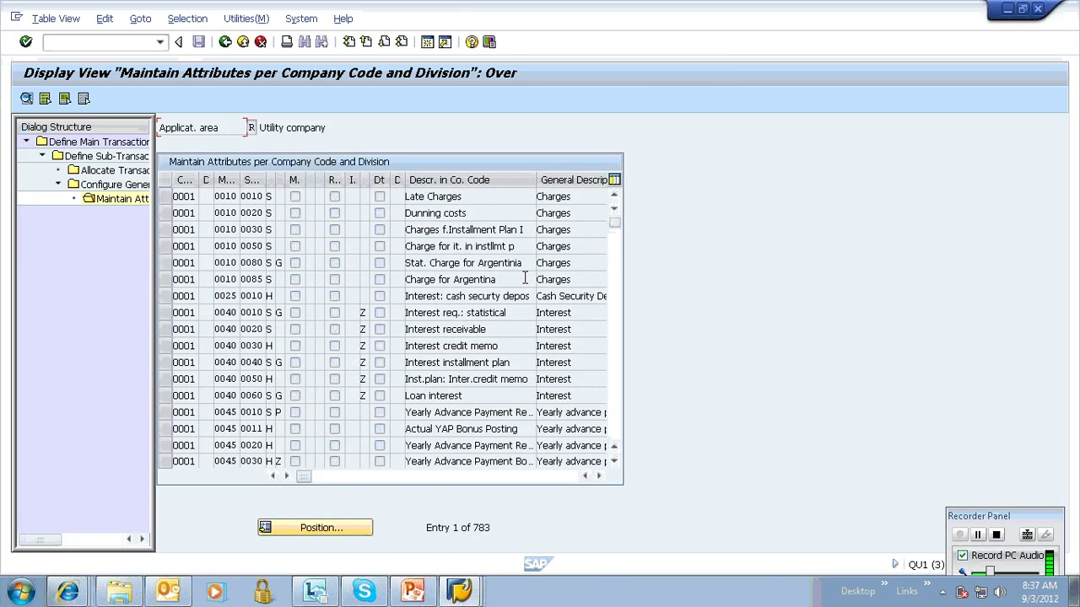
pyautogui.moveTo(614, 222); pyautogui.dragTo(615, 396)
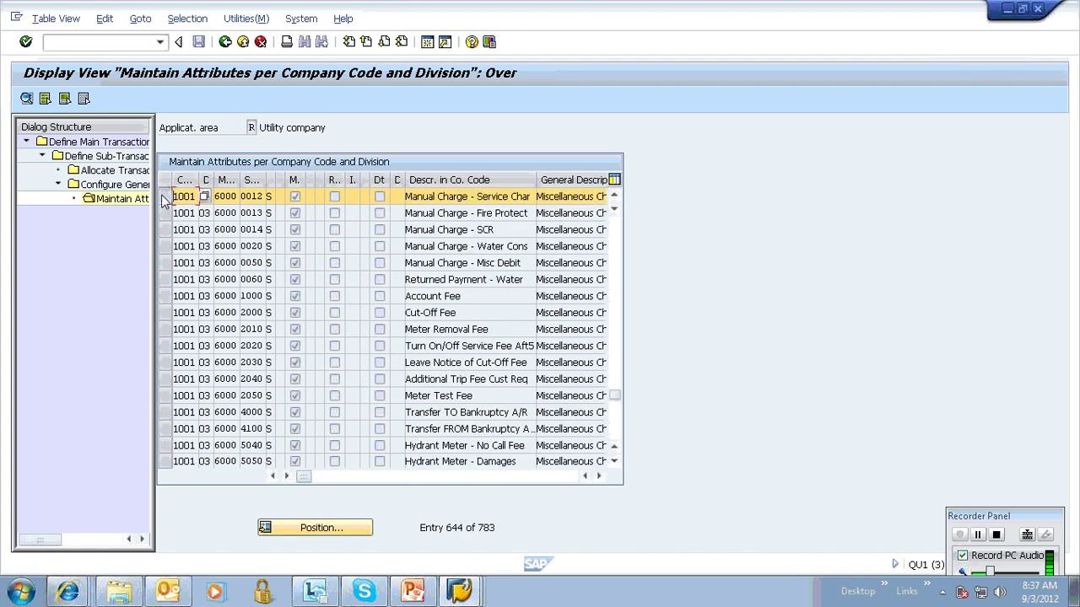
pyautogui.doubleClick(165, 197)
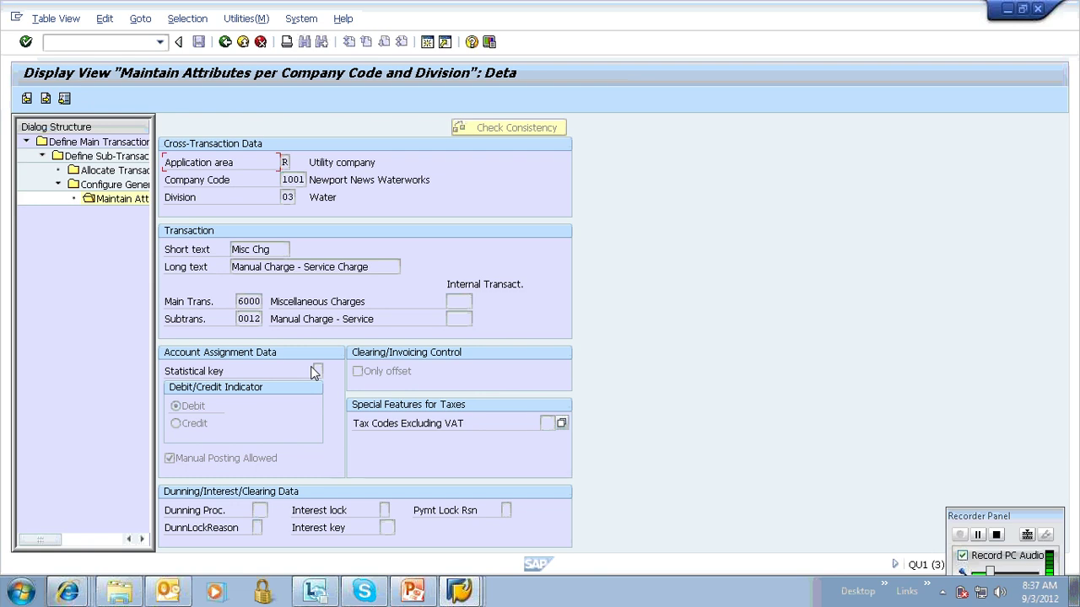
pyautogui.click(451, 300)
pyautogui.press('Tab')
pyautogui.click(244, 303)
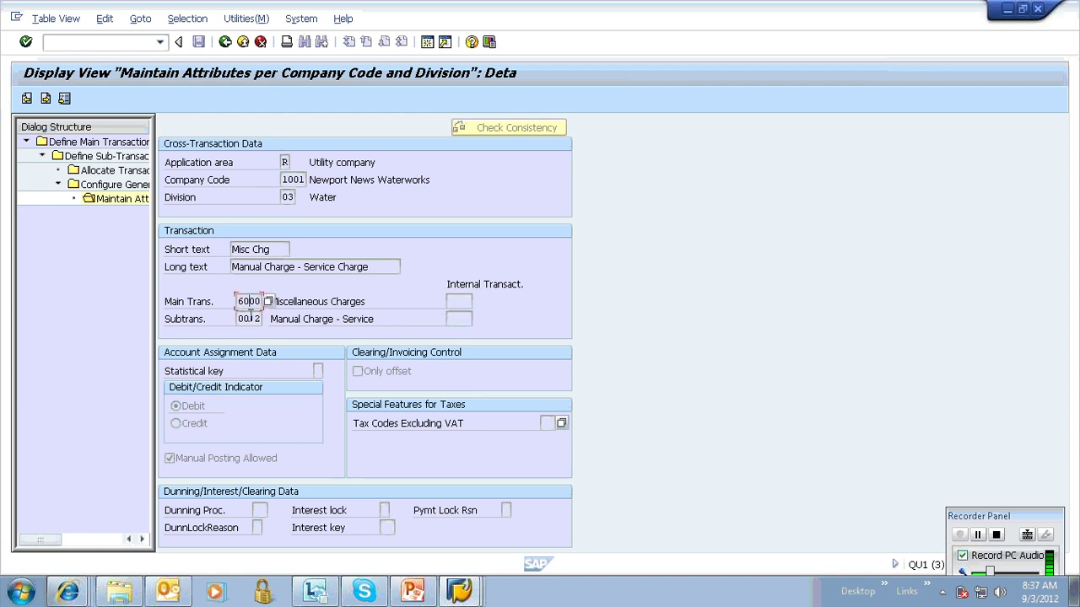